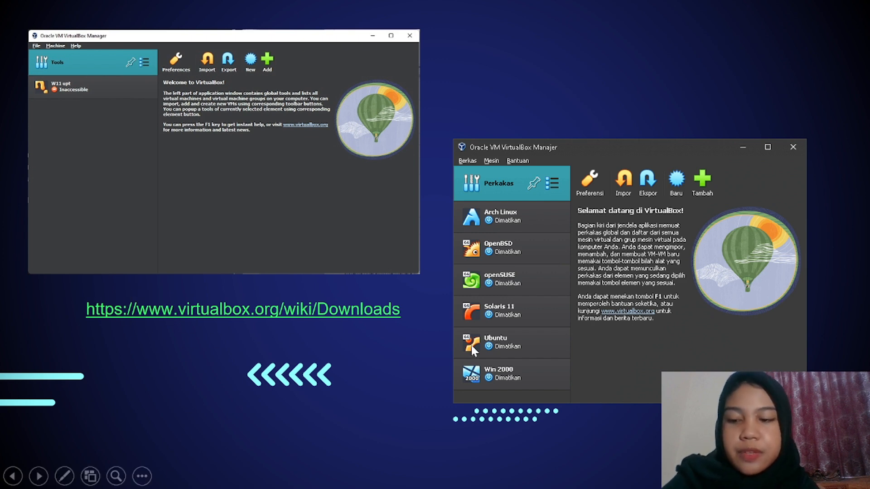
Exit the slideshow back to Normal view on slide 4.
{"action": "key", "text": "Escape"}
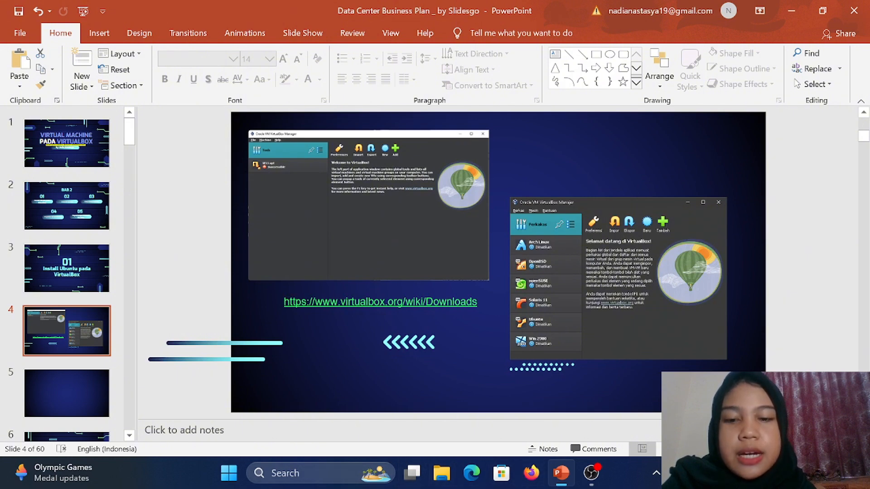
Launch Chrome and search Google for 'download ubuntu server'.
{"action": "left_click", "coordinate": [306, 480]}
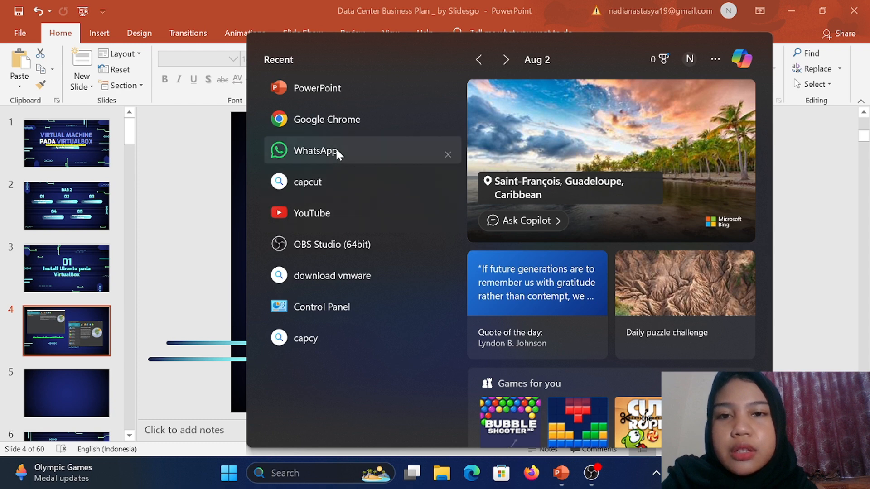
{"action": "left_click", "coordinate": [331, 116]}
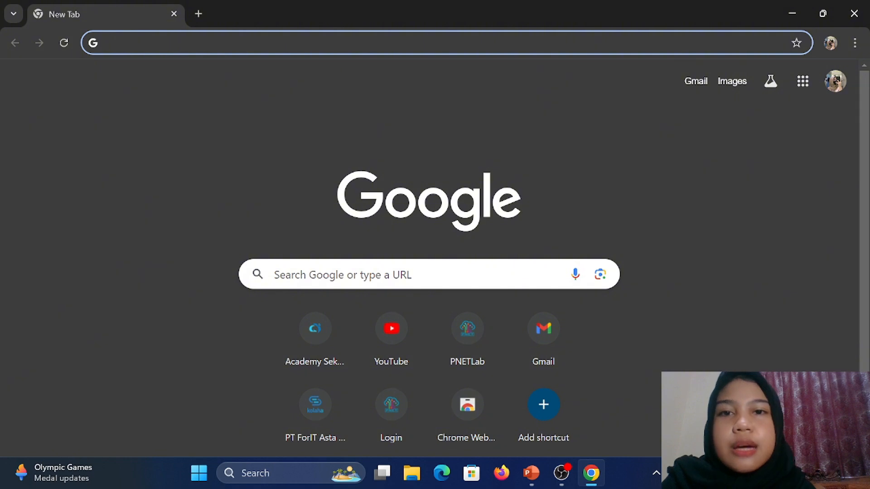
{"action": "left_click", "coordinate": [371, 42]}
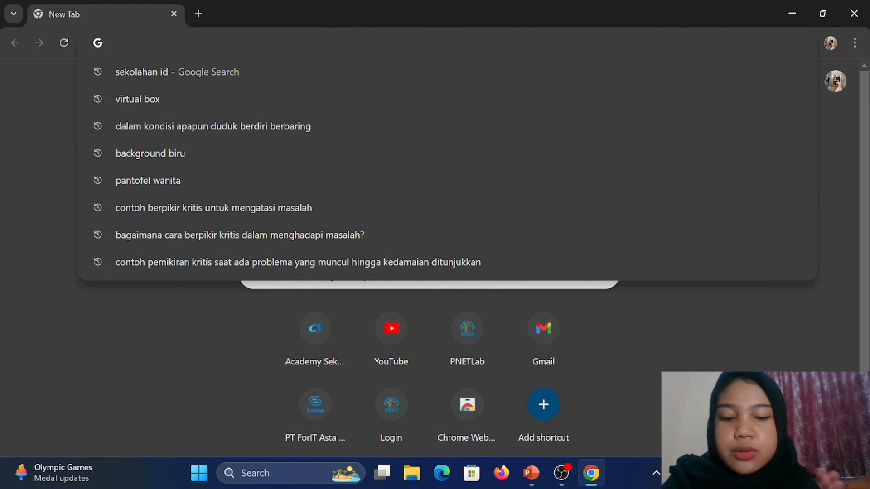
{"action": "type", "text": "do"}
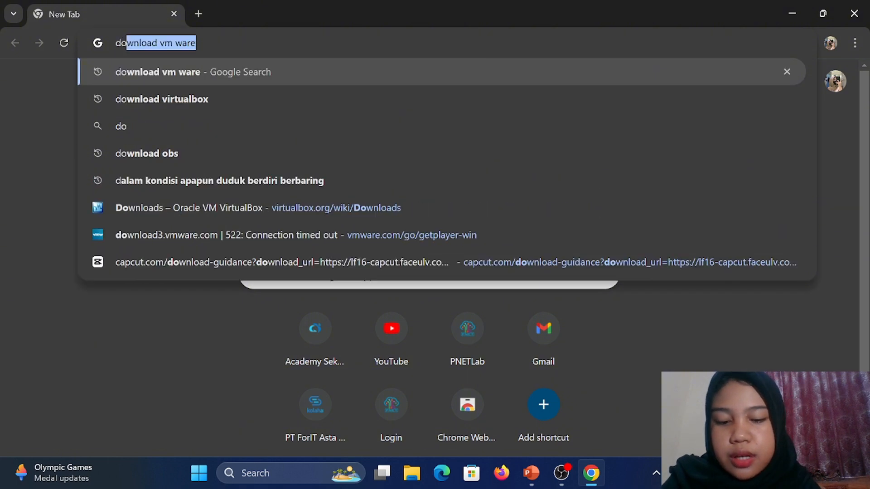
{"action": "type", "text": "wnload "}
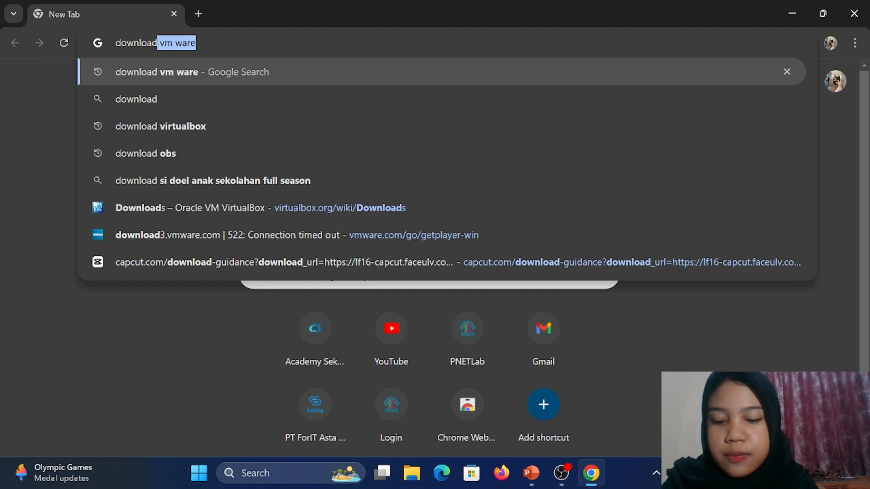
{"action": "type", "text": "ubuntu"}
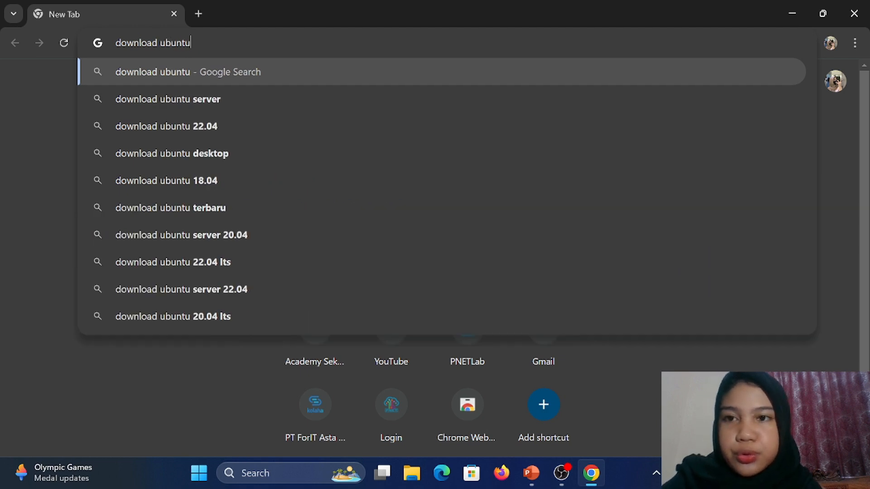
{"action": "type", "text": " server"}
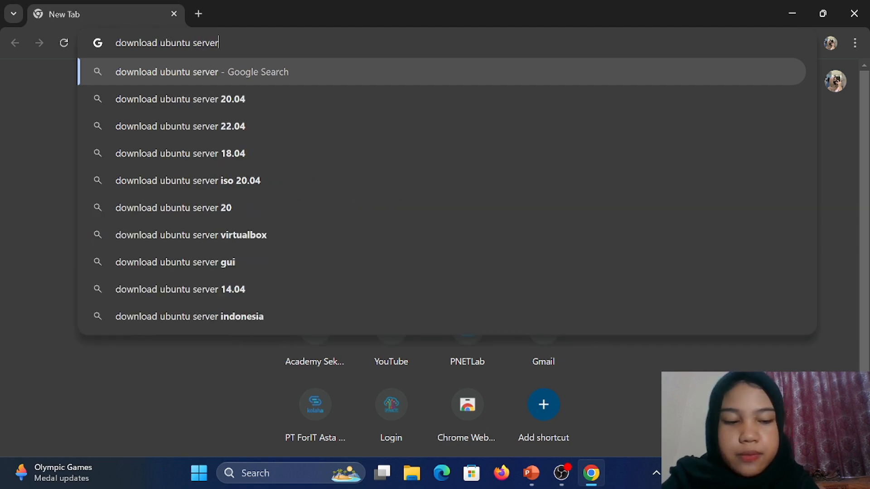
{"action": "key", "text": "Return"}
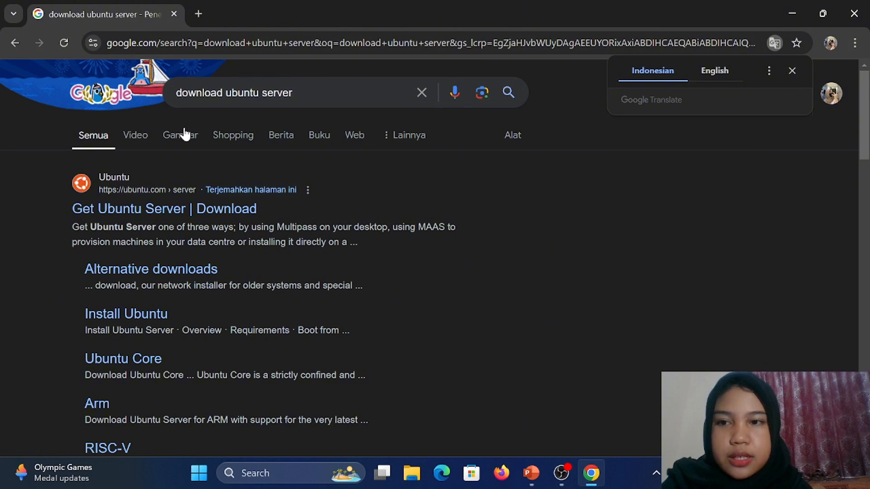
Open the official 'Get Ubuntu Server | Download' page, accepting all cookies.
{"action": "scroll", "coordinate": [125, 207], "scroll_direction": "down", "scroll_amount": 2}
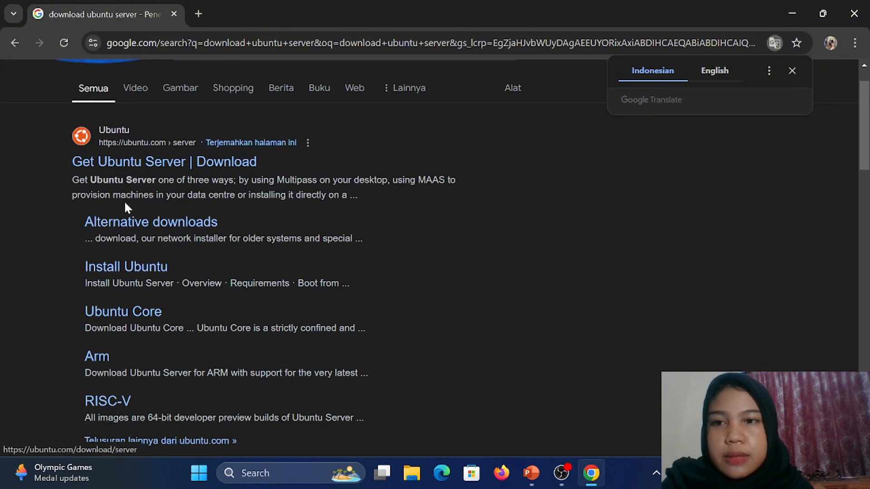
{"action": "scroll", "coordinate": [126, 204], "scroll_direction": "down", "scroll_amount": 1}
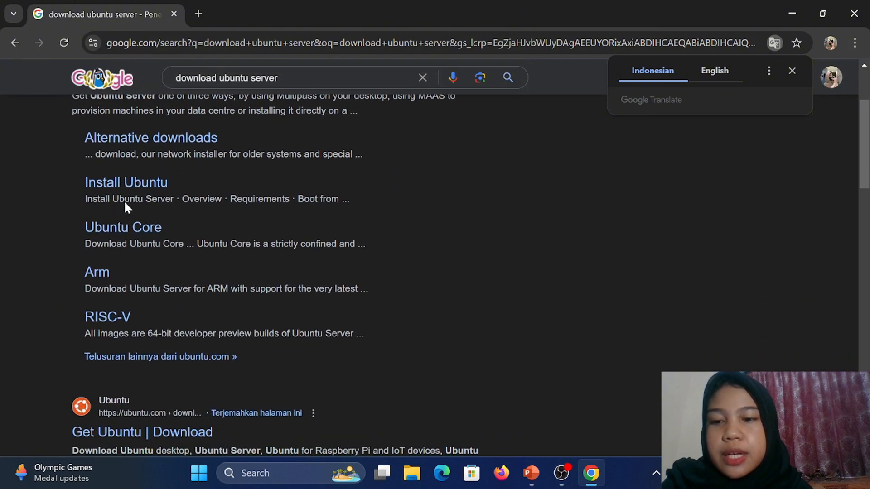
{"action": "scroll", "coordinate": [125, 205], "scroll_direction": "up", "scroll_amount": 3}
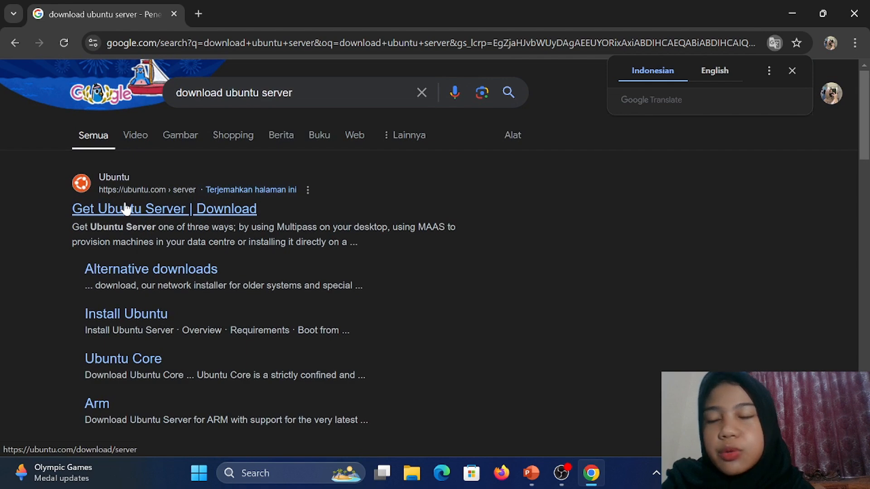
{"action": "left_click", "coordinate": [174, 214]}
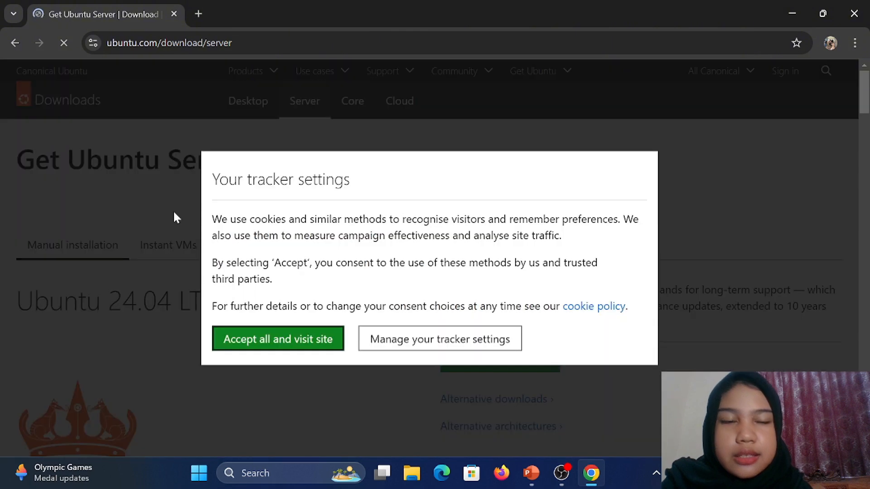
{"action": "left_click", "coordinate": [302, 340]}
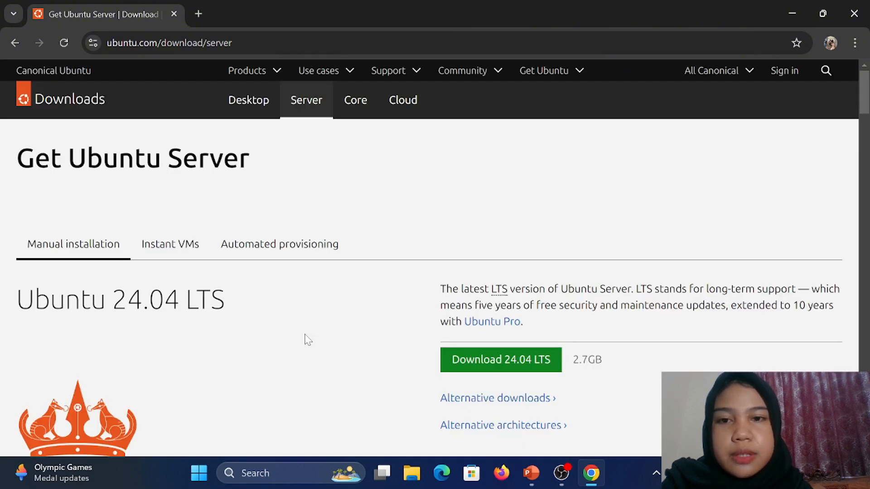
Start the Ubuntu Server 24.04 LTS download.
{"action": "scroll", "coordinate": [419, 365], "scroll_direction": "down", "scroll_amount": 4}
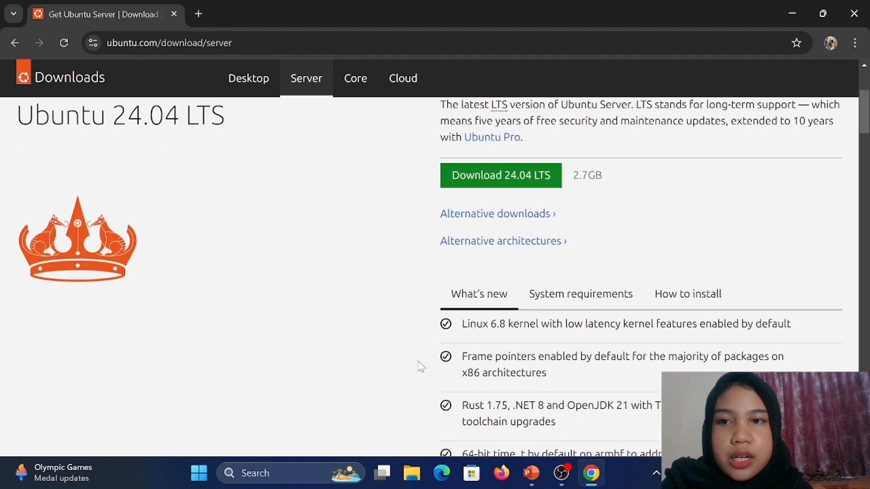
{"action": "scroll", "coordinate": [419, 365], "scroll_direction": "down", "scroll_amount": 2}
{"action": "scroll", "coordinate": [418, 365], "scroll_direction": "up", "scroll_amount": 4}
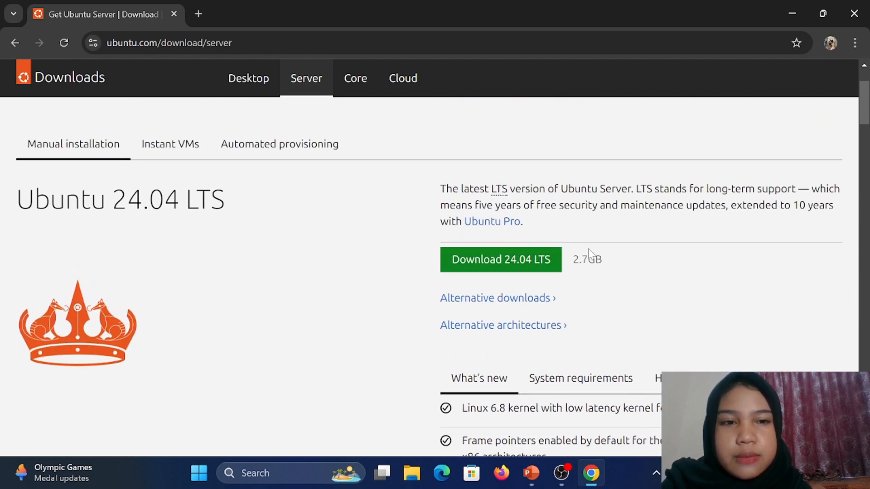
{"action": "left_click", "coordinate": [535, 261]}
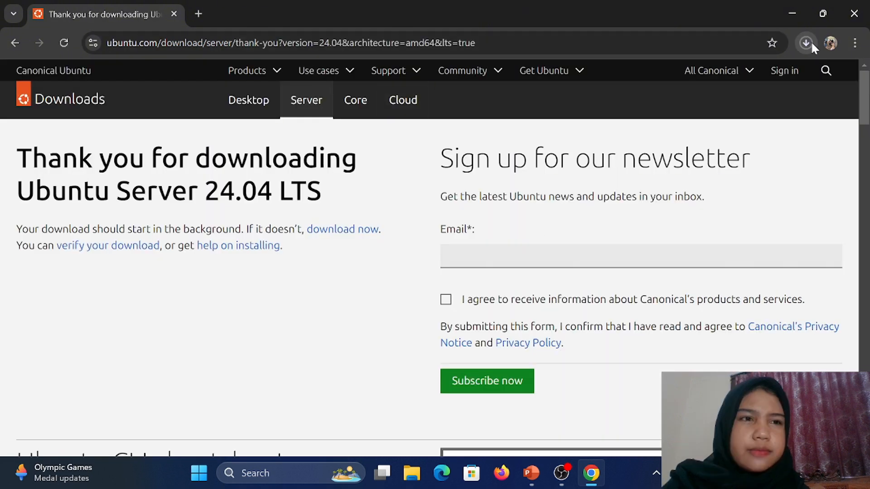
Check the Ubuntu ISO download's progress in Chrome's Downloads panel.
{"action": "left_click", "coordinate": [806, 43]}
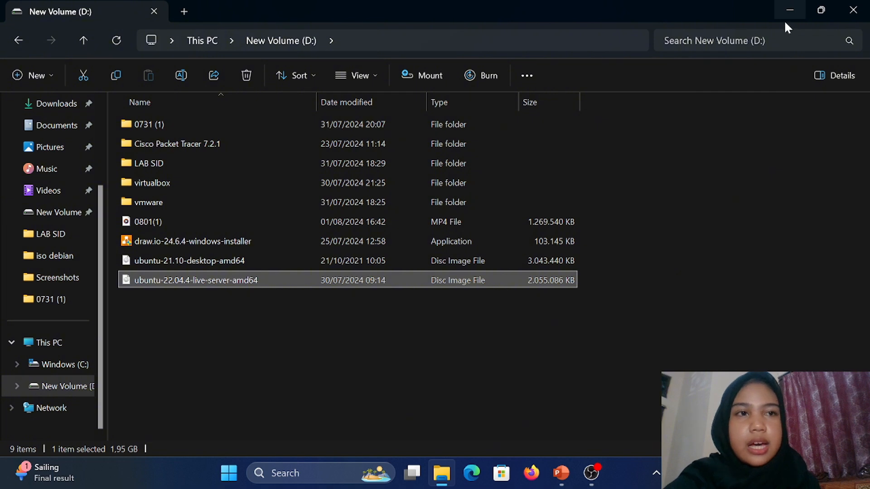
Minimize File Explorer and launch Oracle VM VirtualBox Manager from the desktop.
{"action": "left_click", "coordinate": [790, 6]}
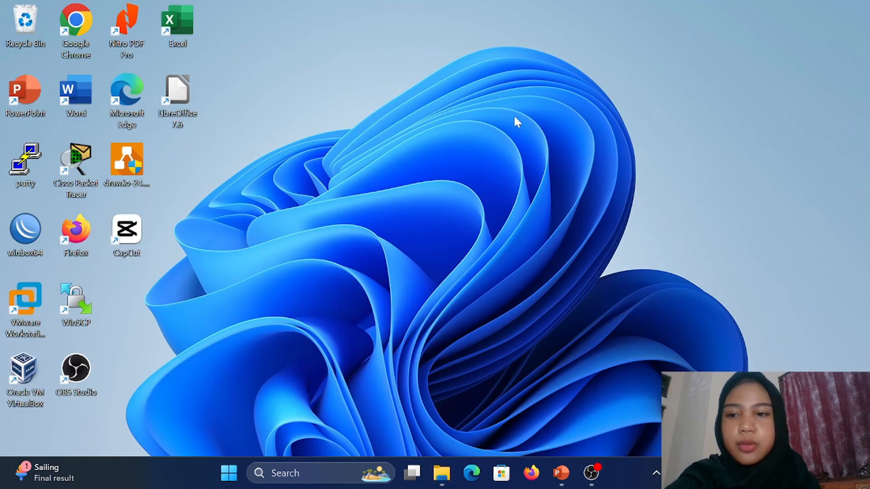
{"action": "double_click", "coordinate": [25, 368]}
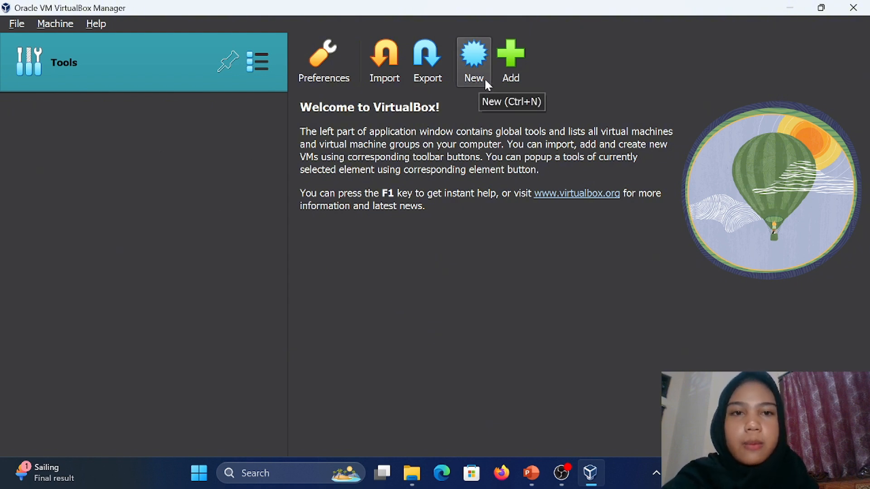
Start a new VM named 'ubuntu server' stored in New Volume (D:).
{"action": "left_click", "coordinate": [486, 58]}
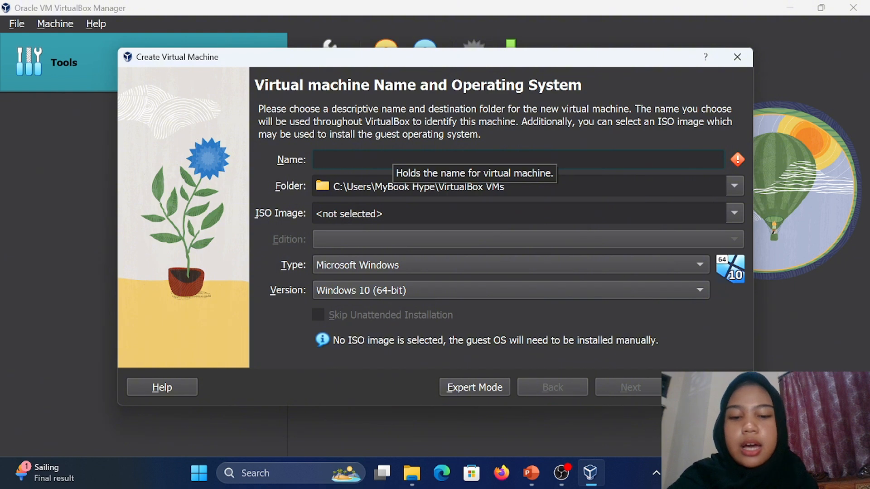
{"action": "type", "text": "ub"}
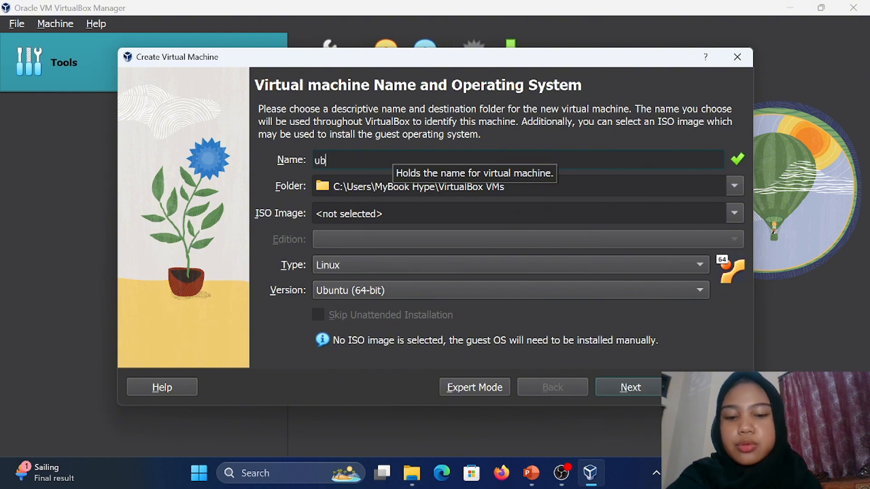
{"action": "type", "text": "untu server"}
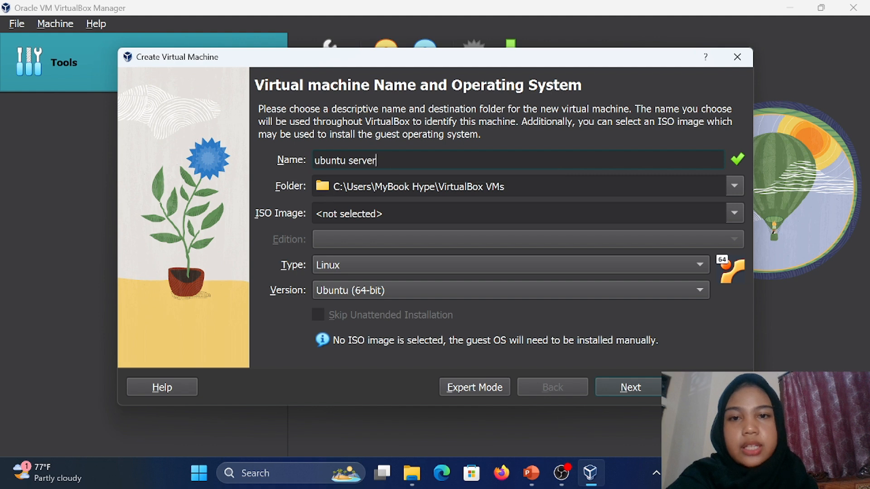
{"action": "left_click", "coordinate": [735, 184]}
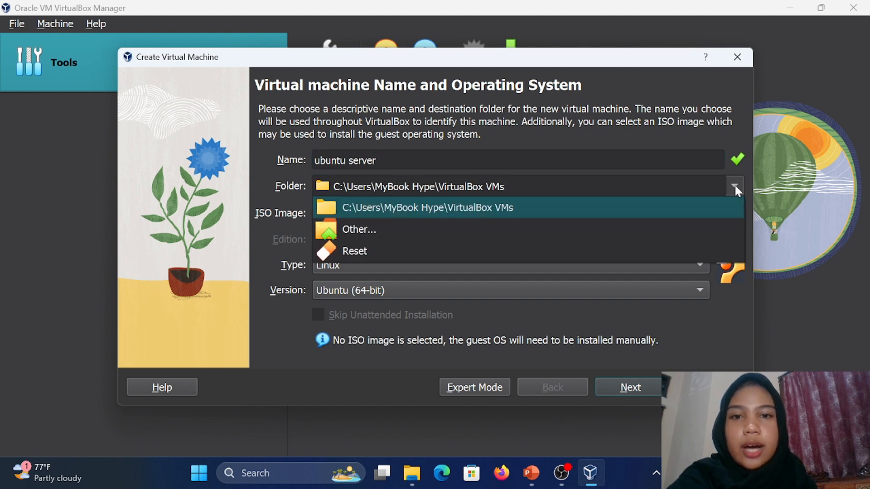
{"action": "left_click", "coordinate": [675, 230]}
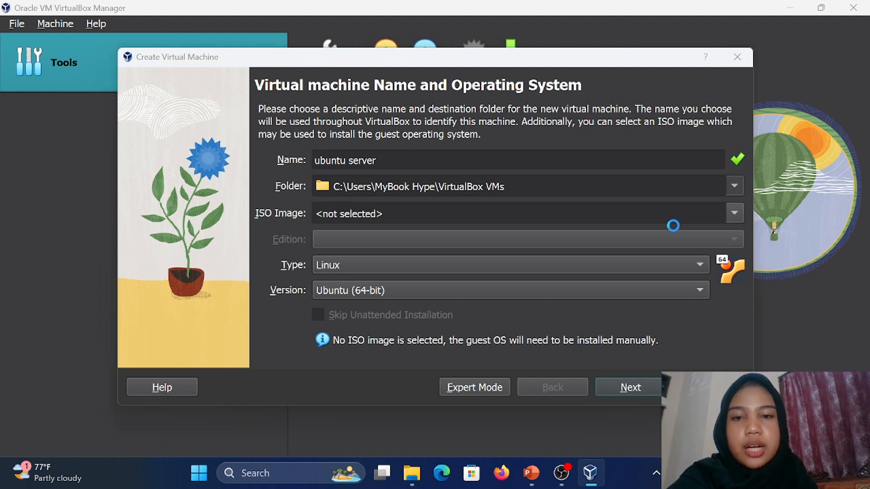
{"action": "scroll", "coordinate": [193, 299], "scroll_direction": "down", "scroll_amount": 5}
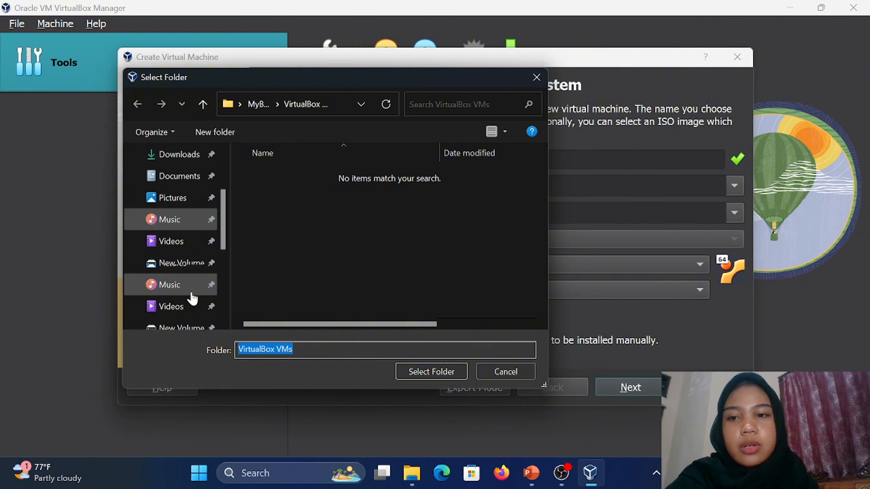
{"action": "left_click", "coordinate": [192, 267]}
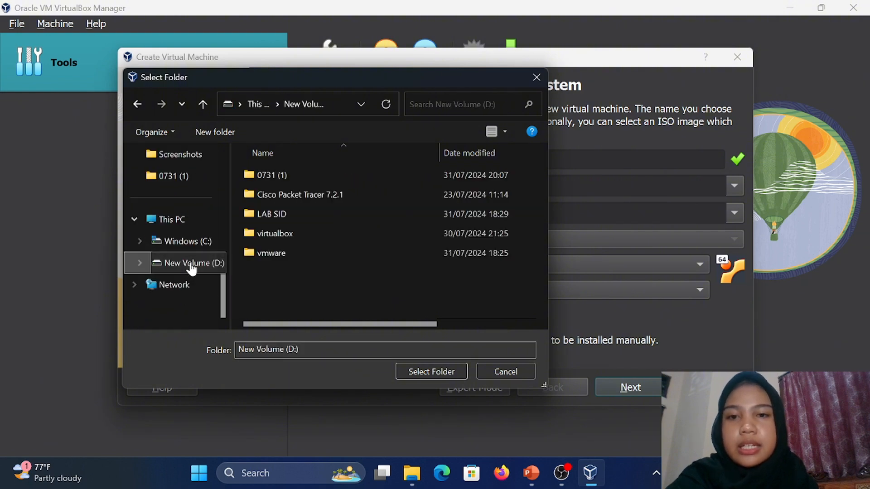
{"action": "left_click", "coordinate": [408, 366]}
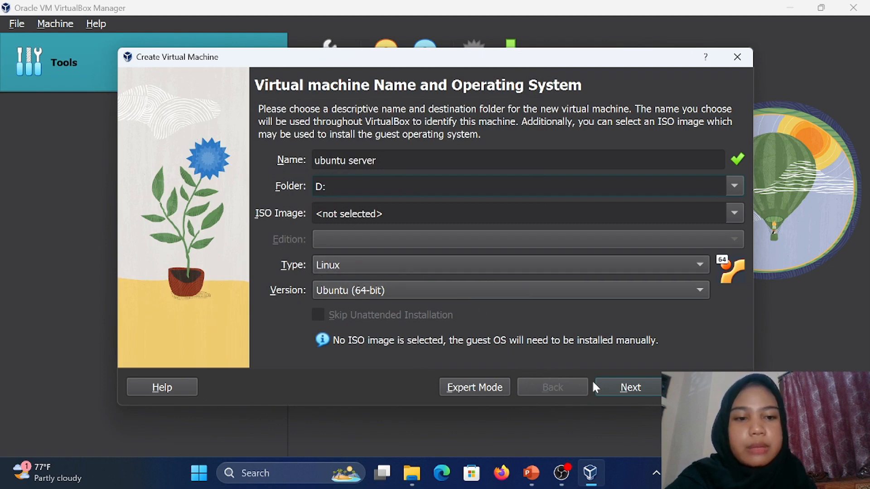
Assign 3 processors, keep 2048 MB memory and a new 25 GB virtual disk.
{"action": "left_click", "coordinate": [608, 387]}
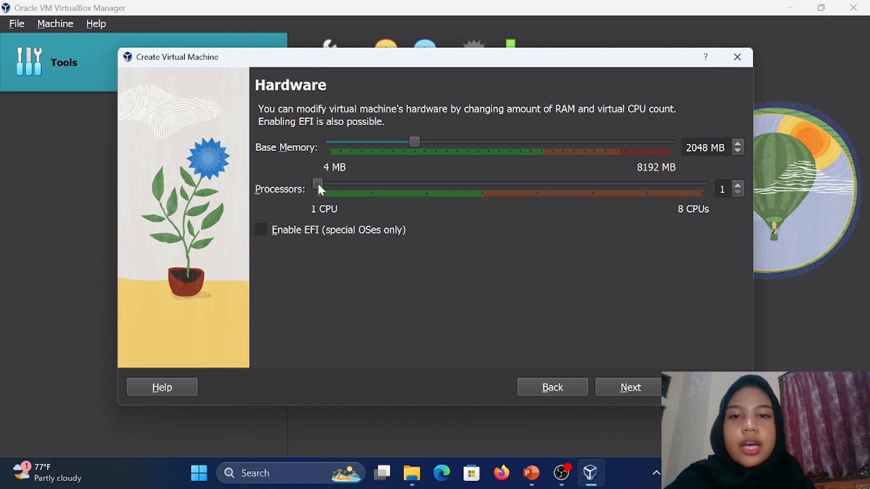
{"action": "left_click", "coordinate": [366, 183]}
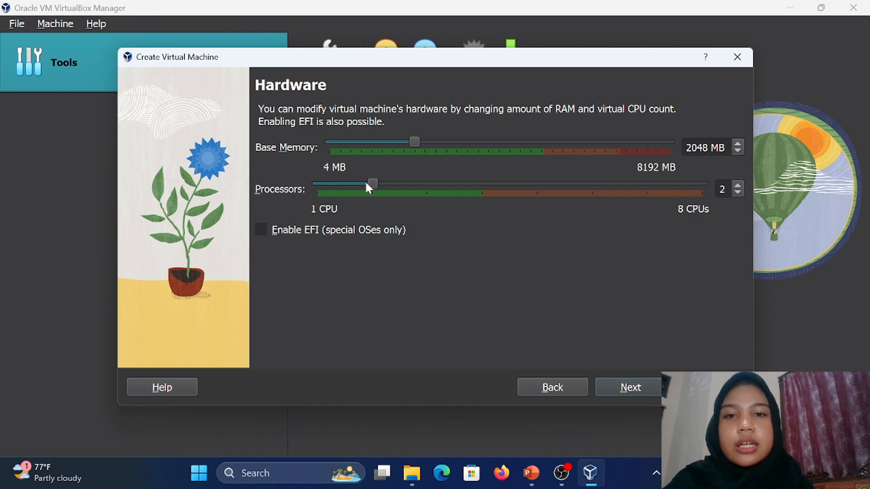
{"action": "left_click", "coordinate": [428, 183]}
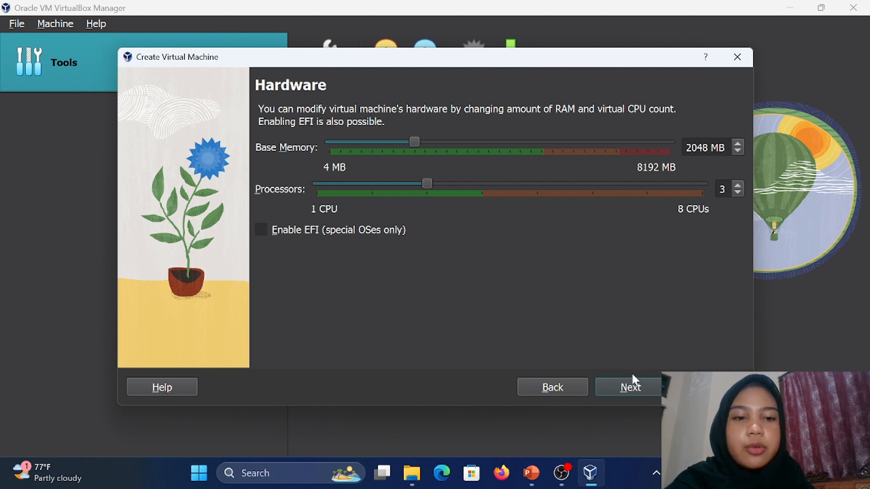
{"action": "left_click", "coordinate": [631, 387]}
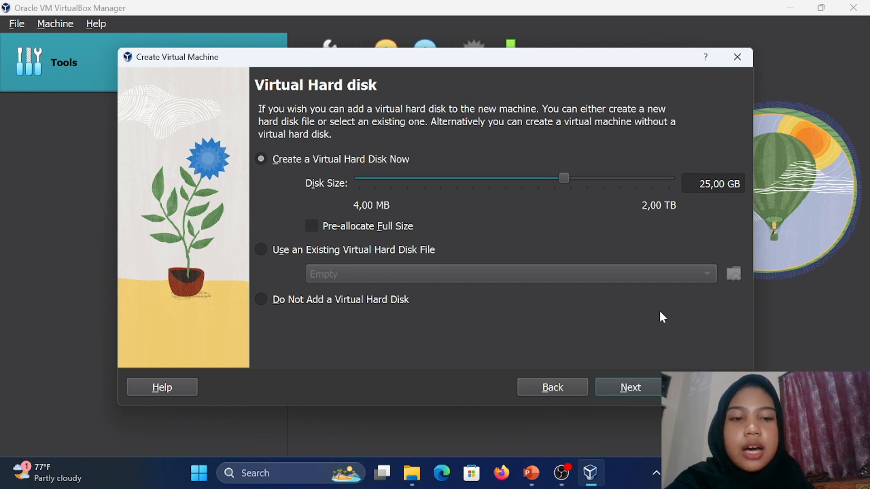
{"action": "left_click", "coordinate": [625, 389]}
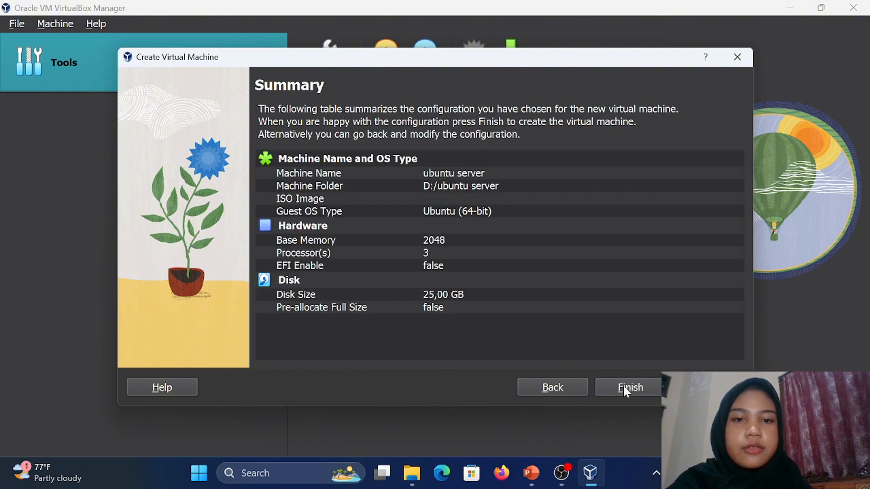
Finish the wizard and start the 'ubuntu server' VM.
{"action": "left_click", "coordinate": [624, 387]}
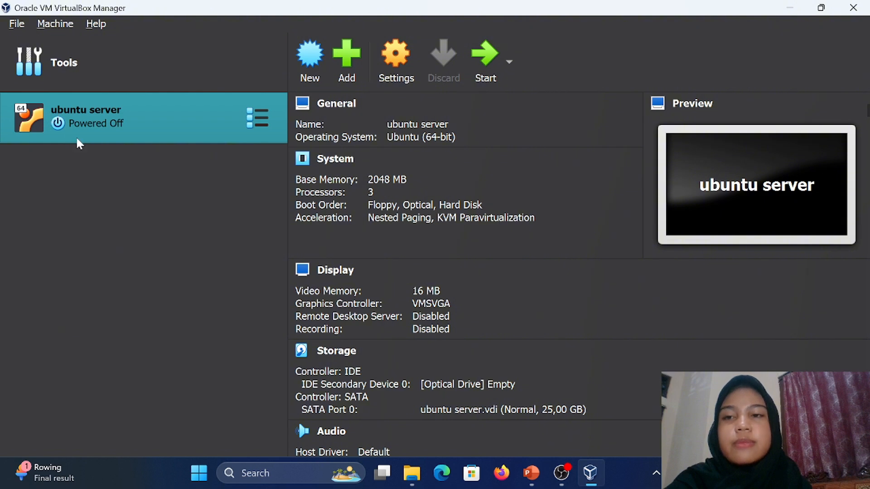
{"action": "left_click", "coordinate": [484, 65]}
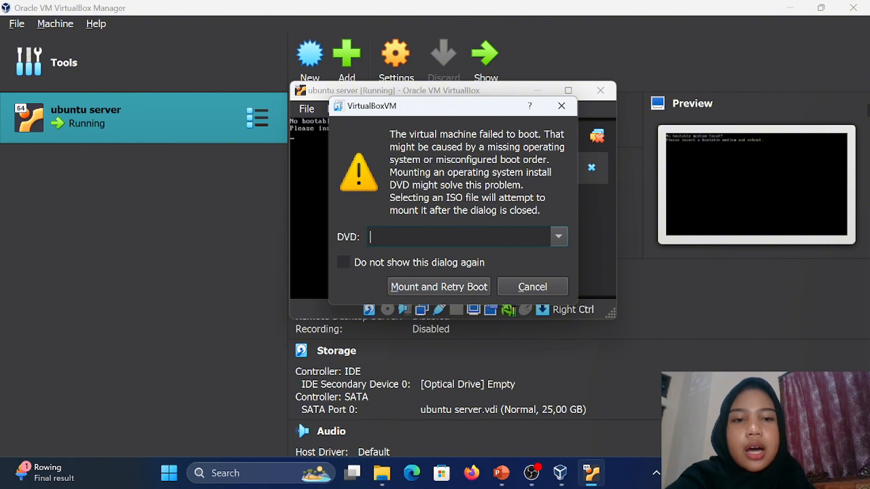
Mount D:\ubuntu-22.04.4-live-server-amd64.iso, retry the boot, and maximize the VM window.
{"action": "left_click", "coordinate": [560, 237]}
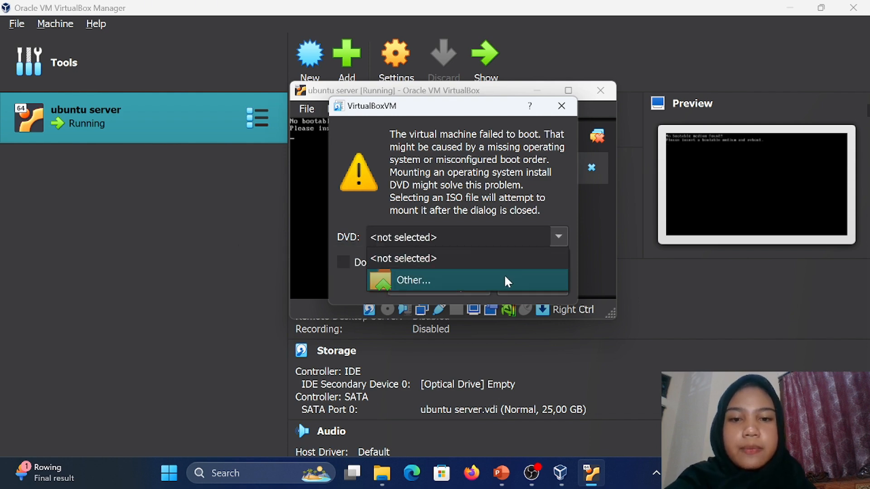
{"action": "left_click", "coordinate": [504, 279]}
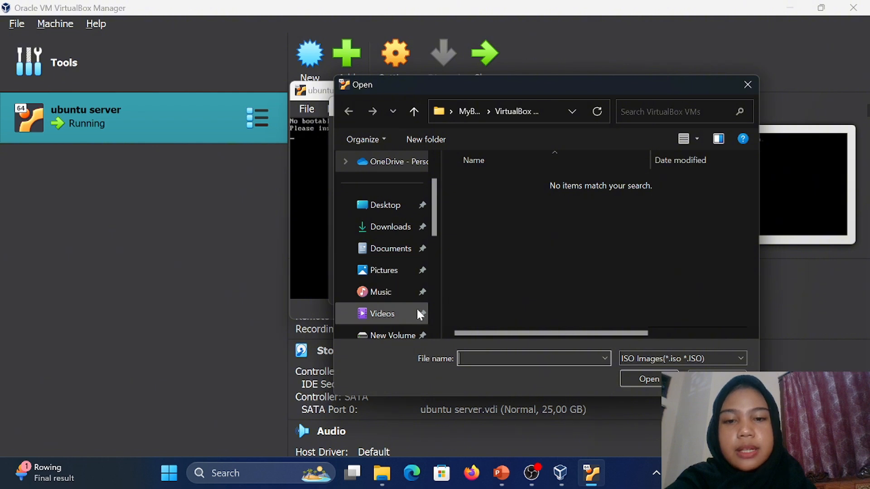
{"action": "left_click", "coordinate": [420, 336]}
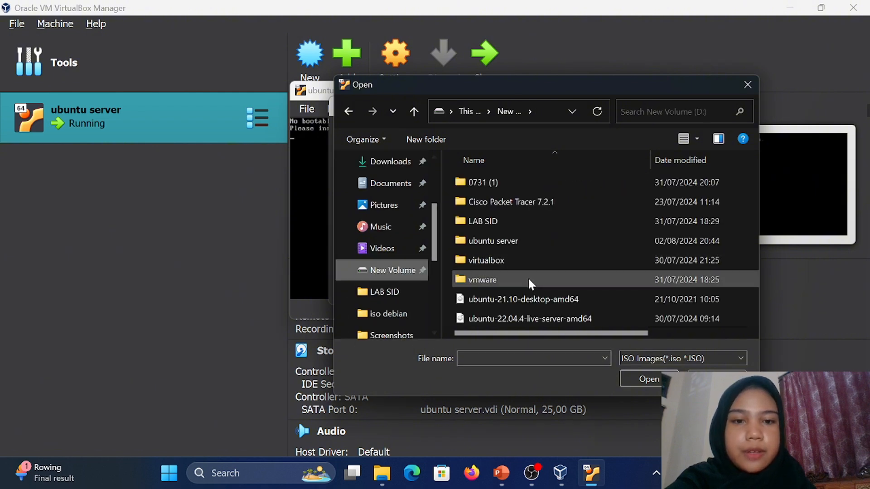
{"action": "left_click", "coordinate": [525, 318]}
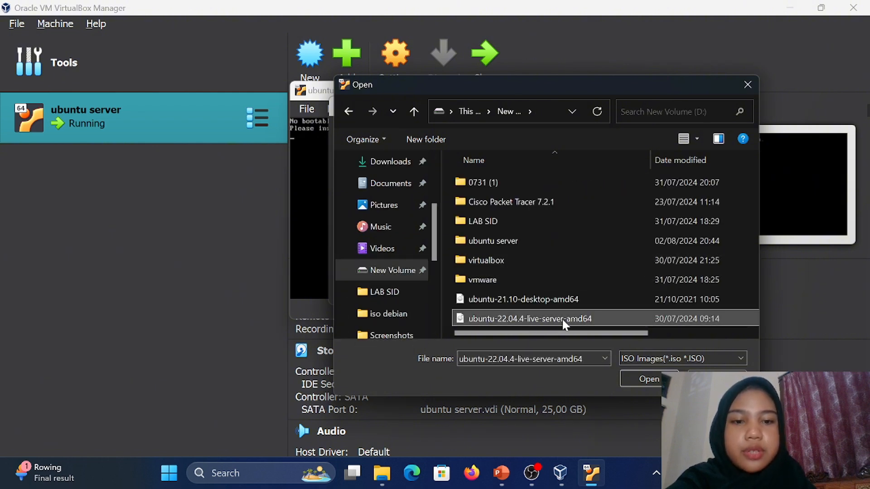
{"action": "left_click", "coordinate": [645, 380]}
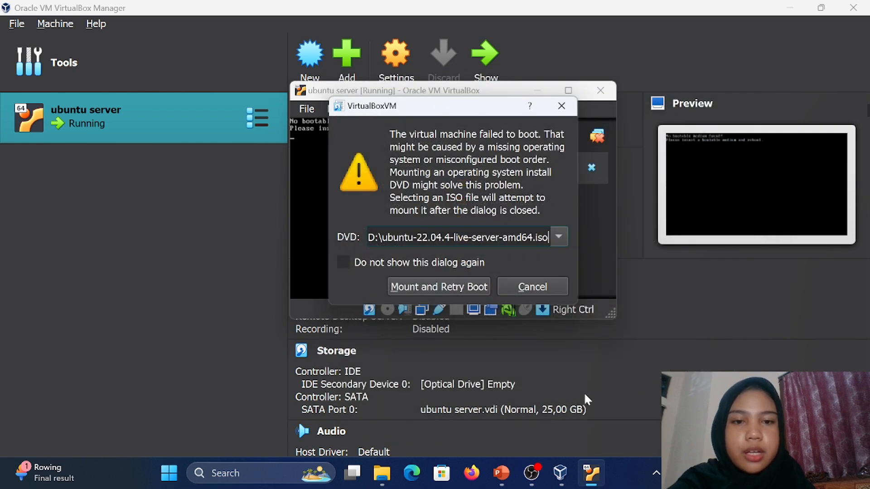
{"action": "left_click", "coordinate": [451, 288]}
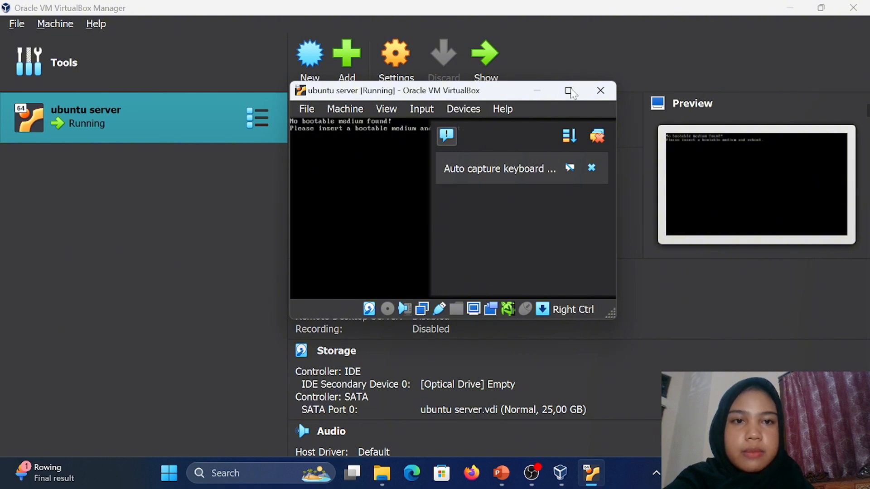
{"action": "left_click", "coordinate": [569, 91]}
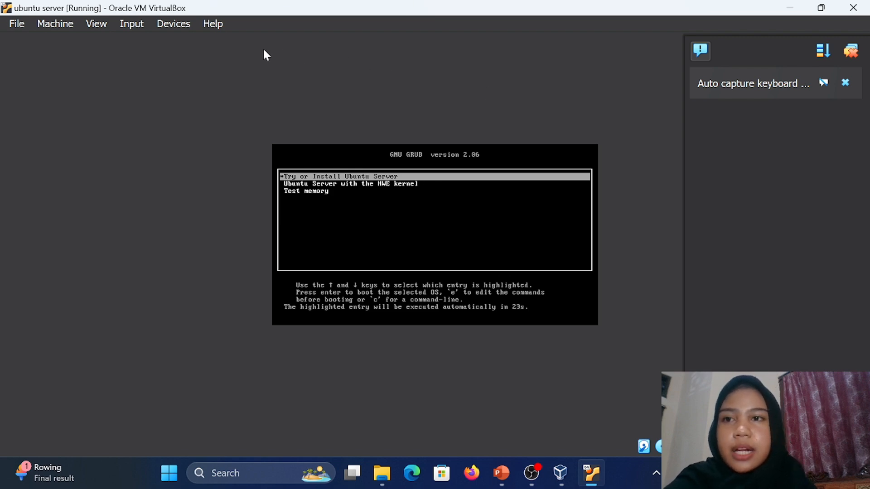
Switch the VM window to full-screen mode via View > Full-screen Mode.
{"action": "left_click", "coordinate": [96, 24]}
{"action": "left_click", "coordinate": [129, 24]}
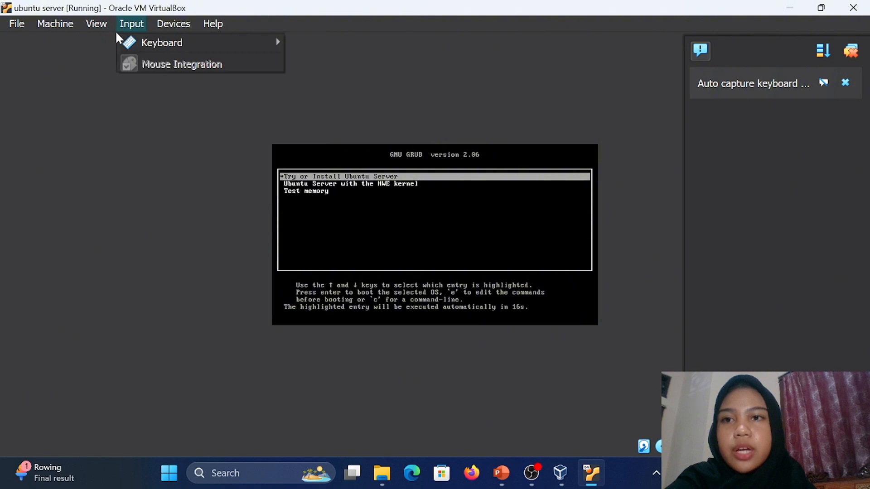
{"action": "left_click", "coordinate": [104, 42]}
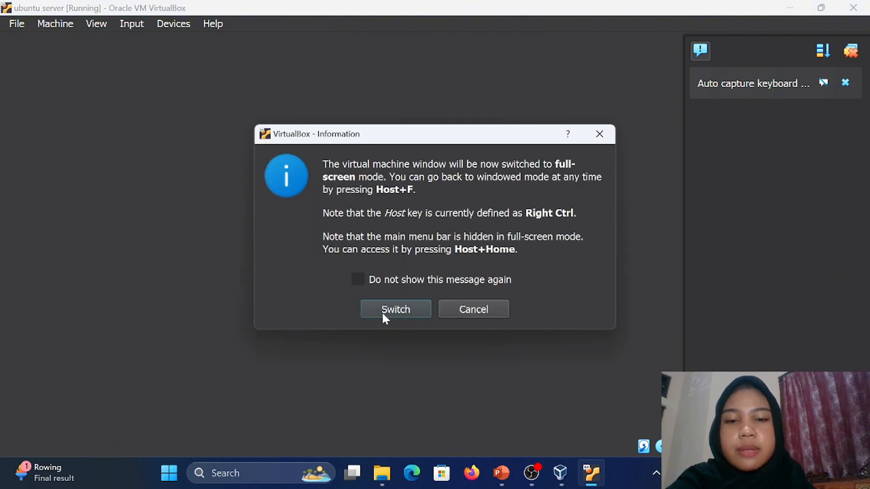
{"action": "left_click", "coordinate": [394, 309]}
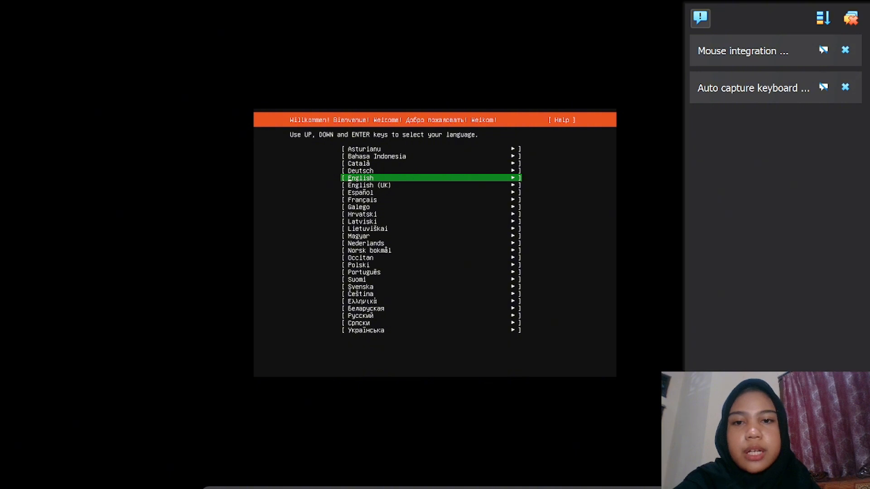
Pick English, skip the installer update, and keep the English (US) keyboard and default install type, network, proxy and mirror.
{"action": "key", "text": "Return"}
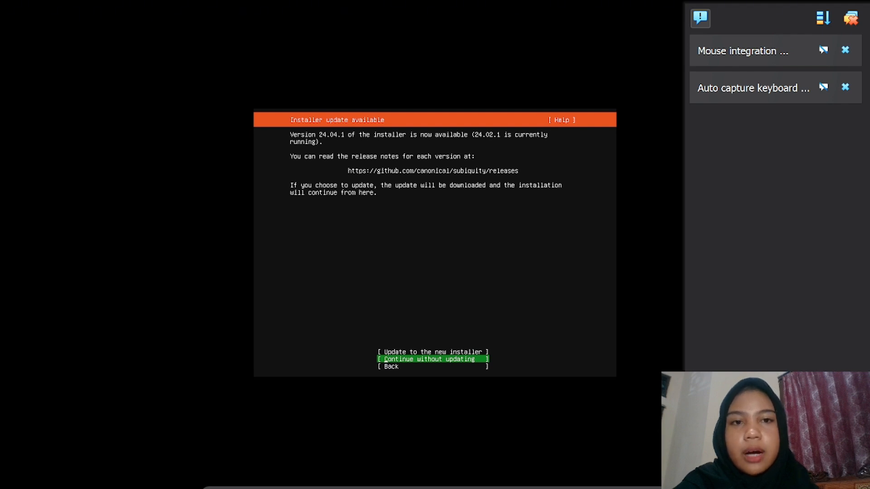
{"action": "key", "text": "Return"}
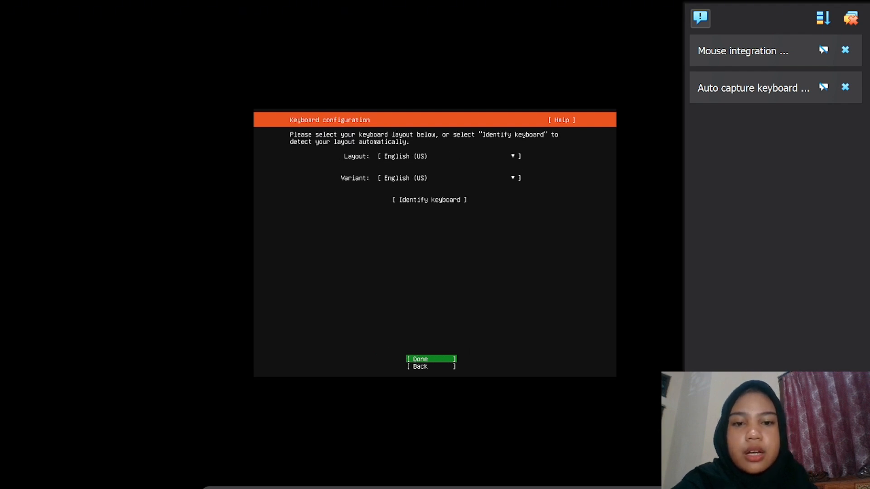
{"action": "key", "text": "Return"}
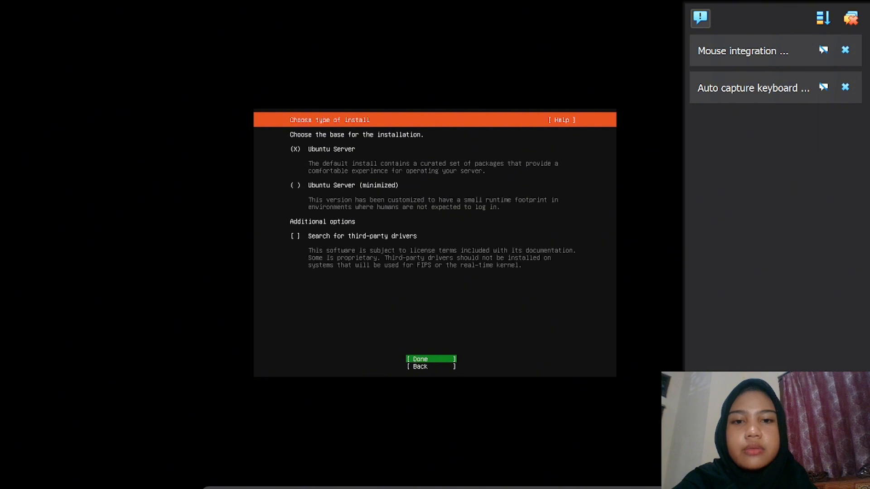
{"action": "key", "text": "Return"}
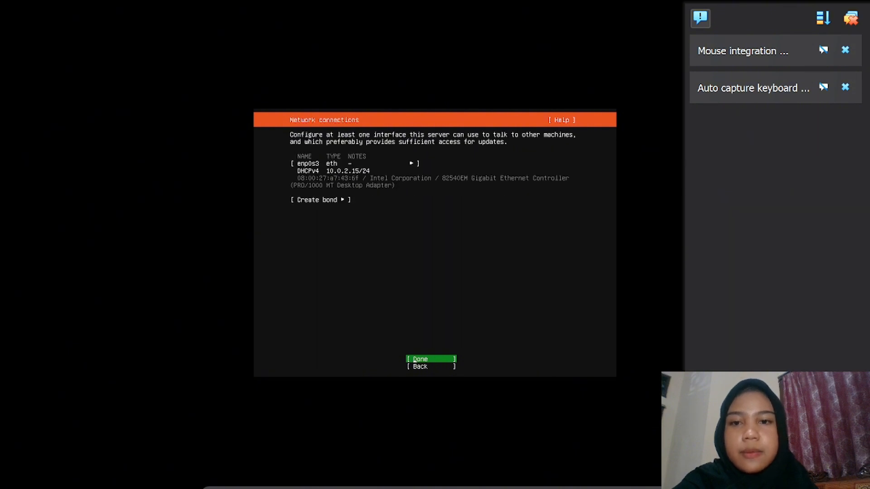
{"action": "key", "text": "Return"}
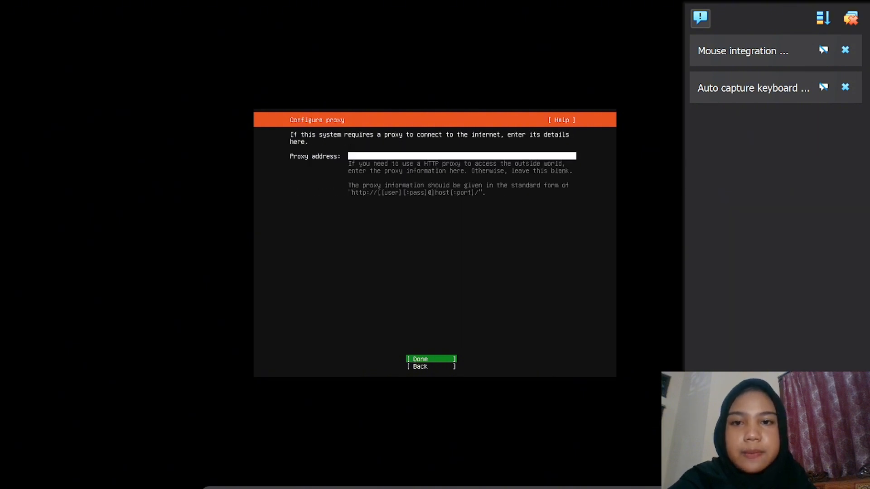
{"action": "key", "text": "Return"}
{"action": "key", "text": "Return"}
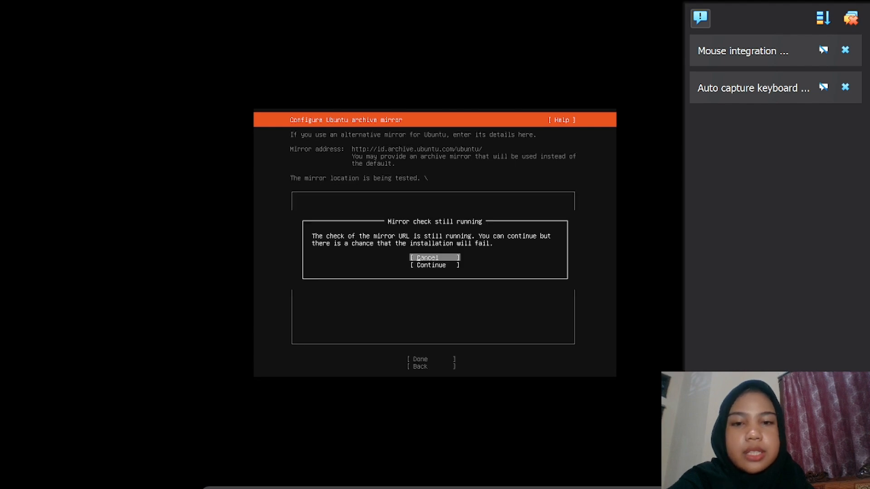
{"action": "key", "text": "Down"}
{"action": "key", "text": "Return"}
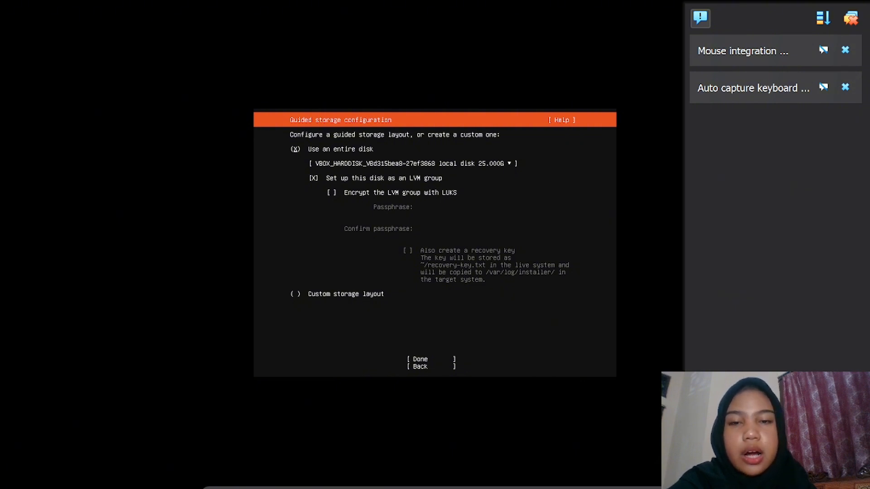
Accept the guided 25G whole-disk LVM layout and confirm erasing the disk.
{"action": "key", "text": "Tab"}
{"action": "key", "text": "Tab"}
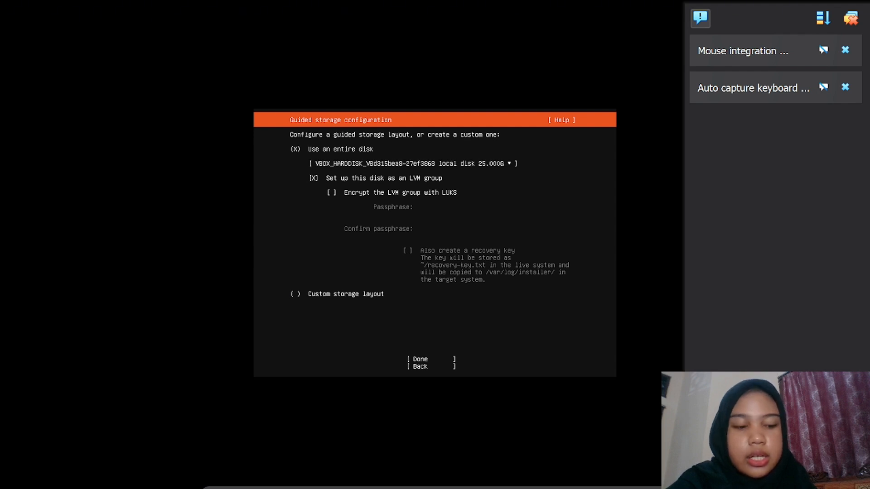
{"action": "key", "text": "Tab"}
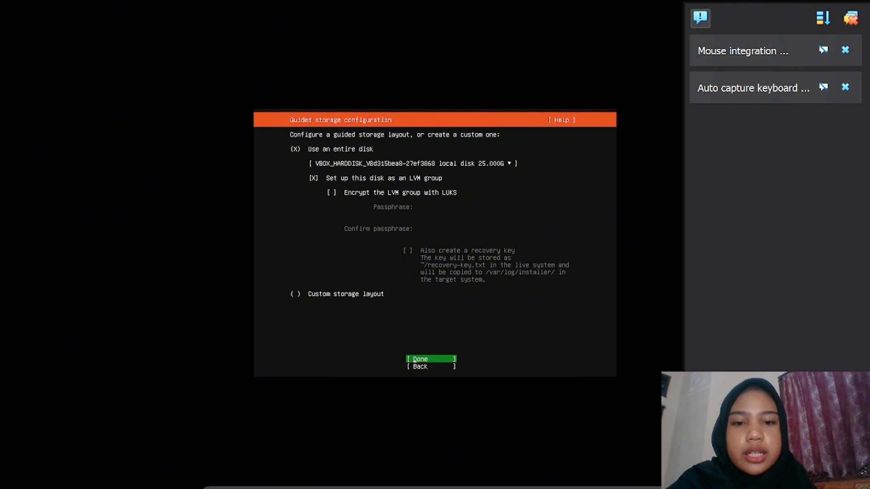
{"action": "key", "text": "Return"}
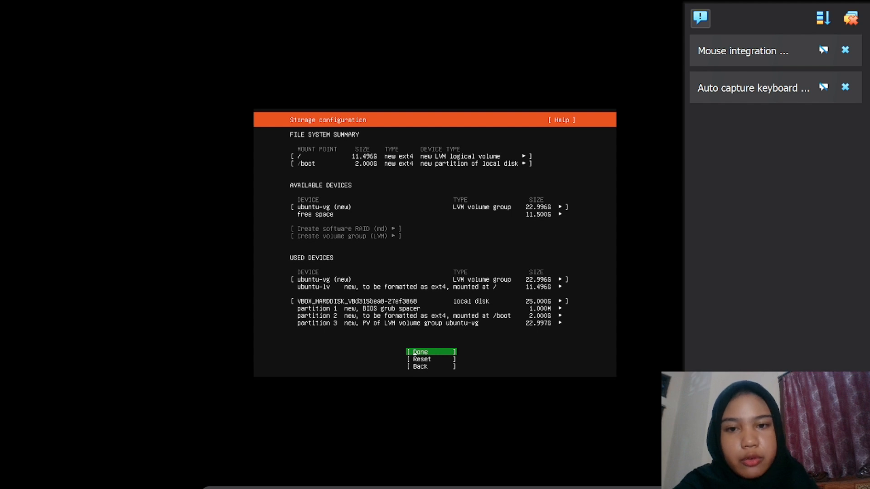
{"action": "key", "text": "Return"}
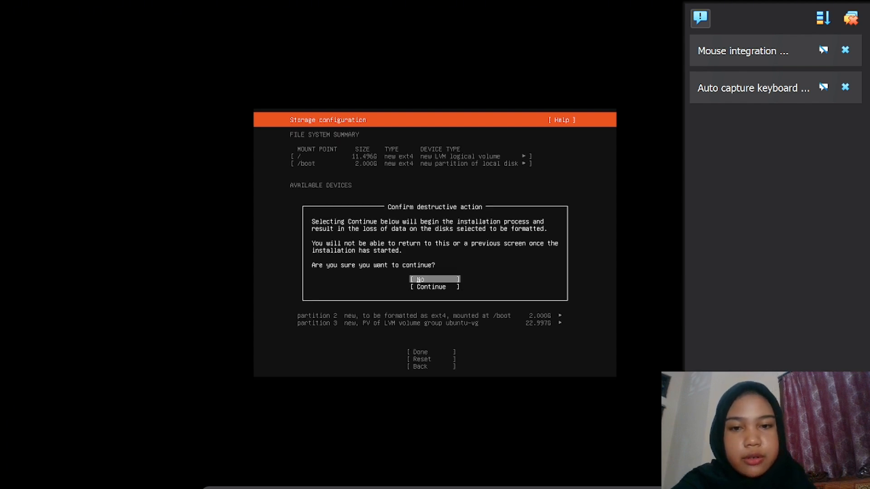
{"action": "key", "text": "Down"}
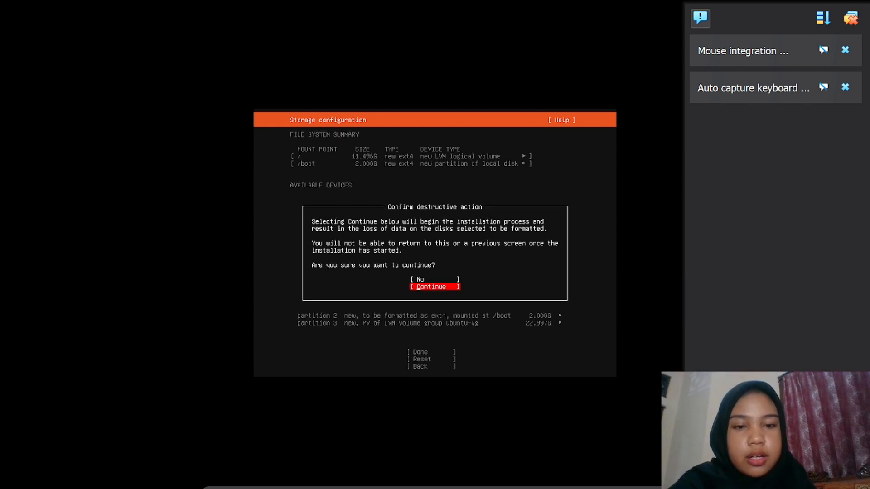
{"action": "key", "text": "Return"}
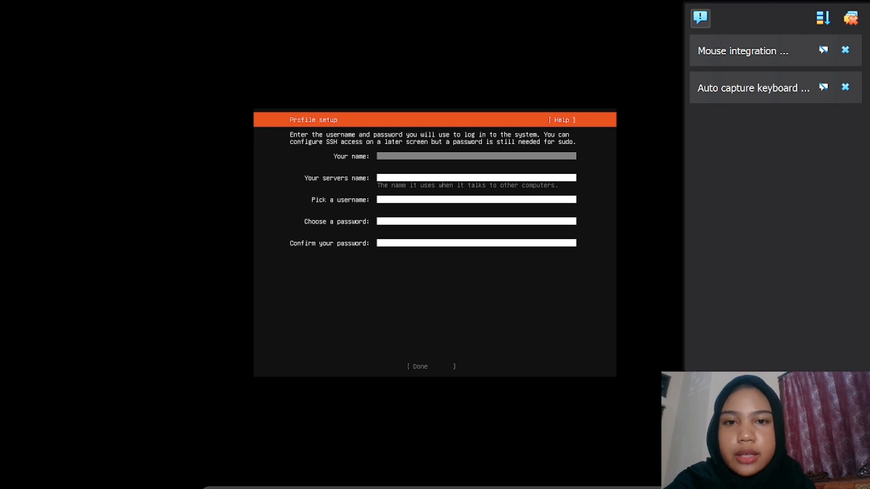
Enter the user's full name, a server name, username 'server' and a confirmed password, then submit.
{"action": "type", "text": "nadia a"}
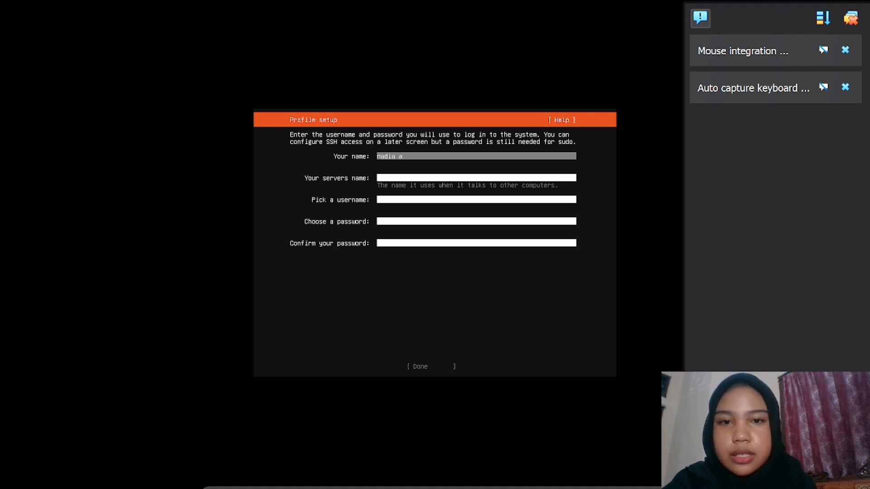
{"action": "type", "text": "nastasy"}
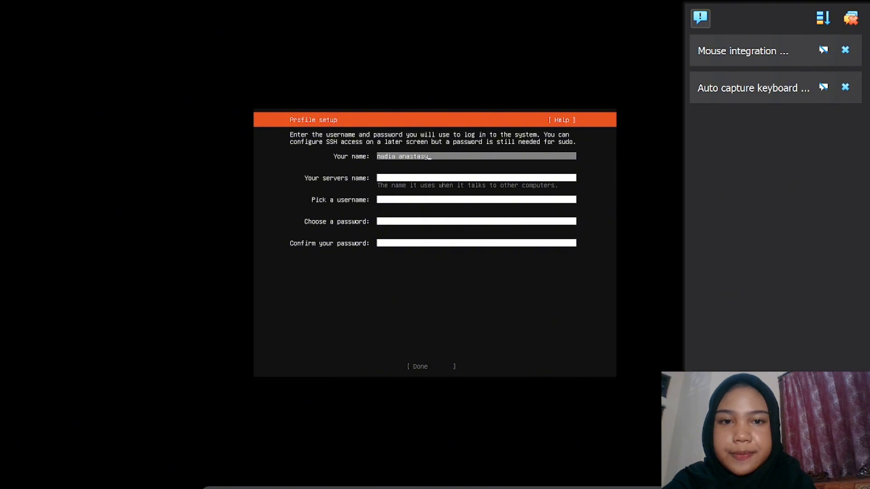
{"action": "type", "text": "a"}
{"action": "key", "text": "Tab"}
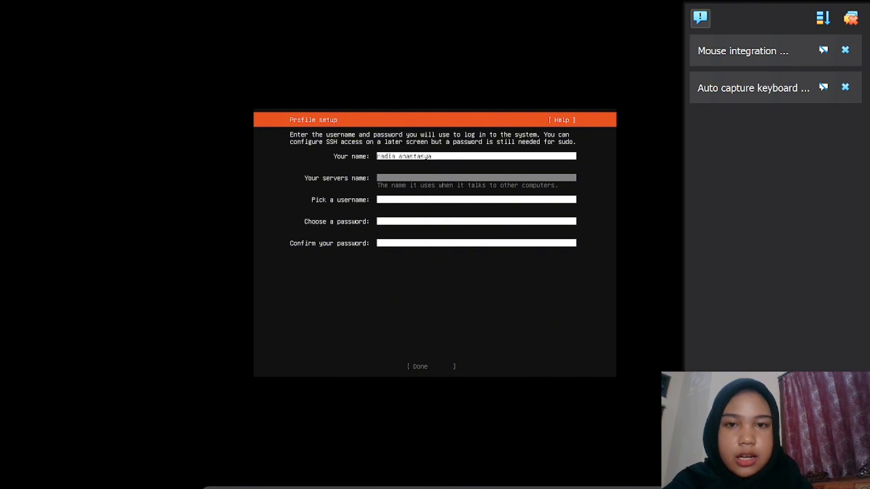
{"action": "type", "text": "nadia"}
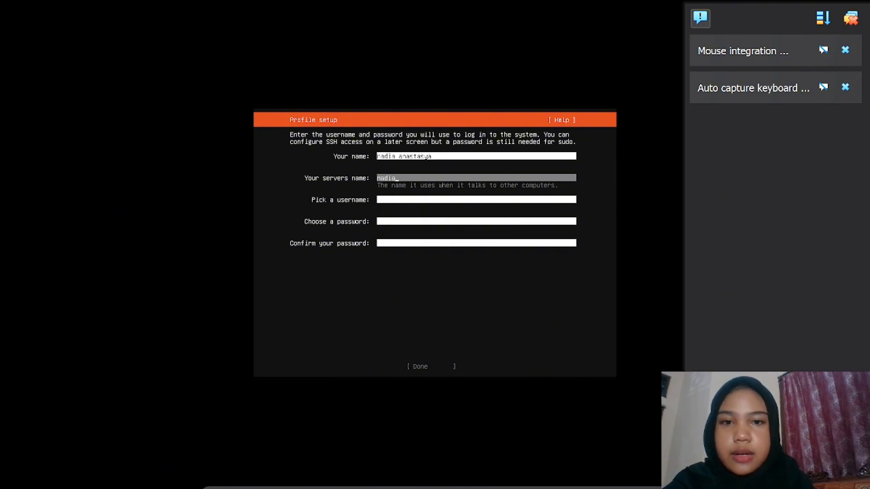
{"action": "key", "text": "Tab"}
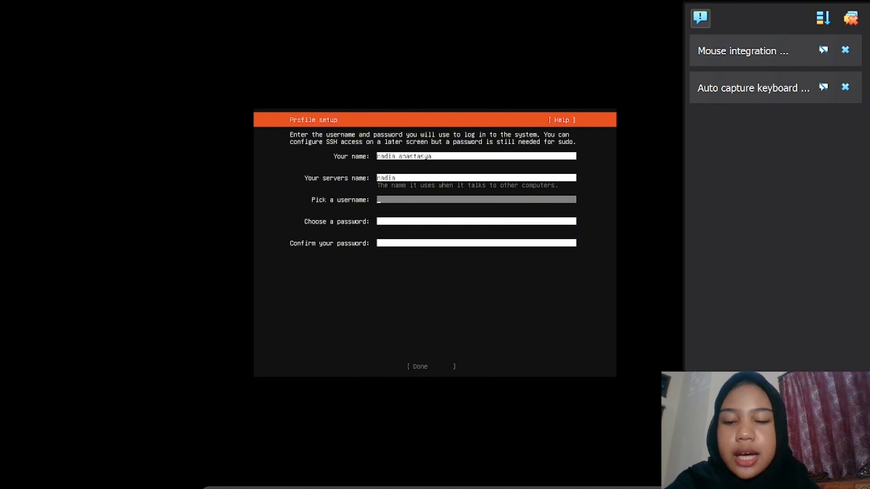
{"action": "type", "text": "server"}
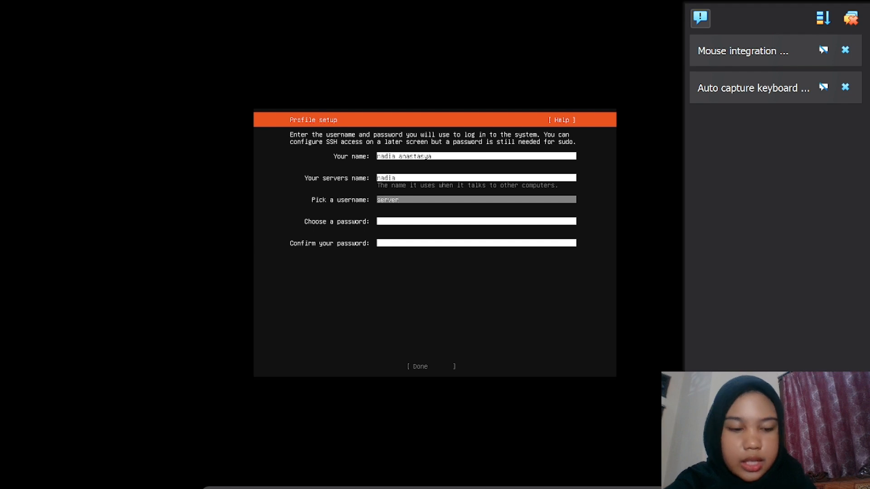
{"action": "key", "text": "Tab"}
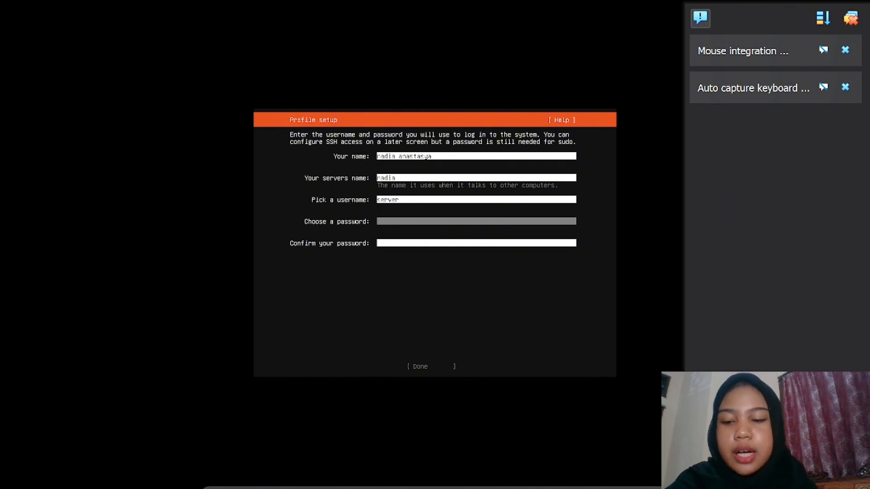
{"action": "type", "text": "*"}
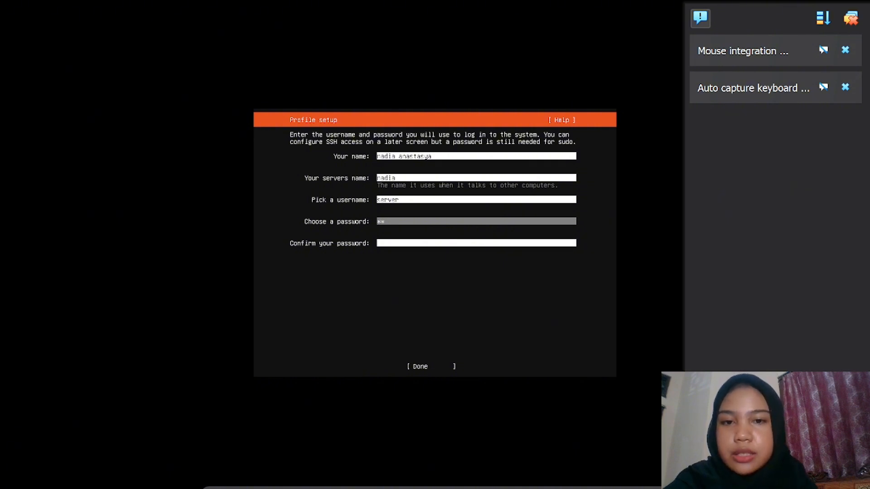
{"action": "type", "text": "**"}
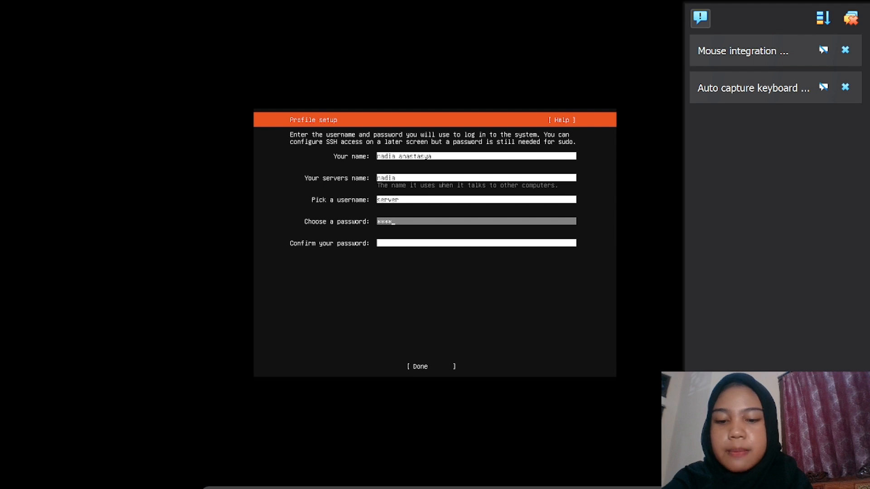
{"action": "key", "text": "Tab"}
{"action": "type", "text": "*"}
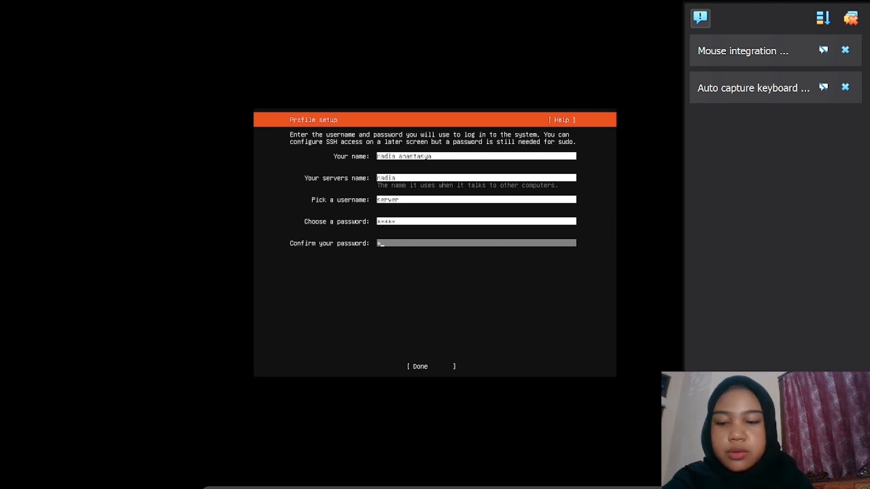
{"action": "type", "text": "****"}
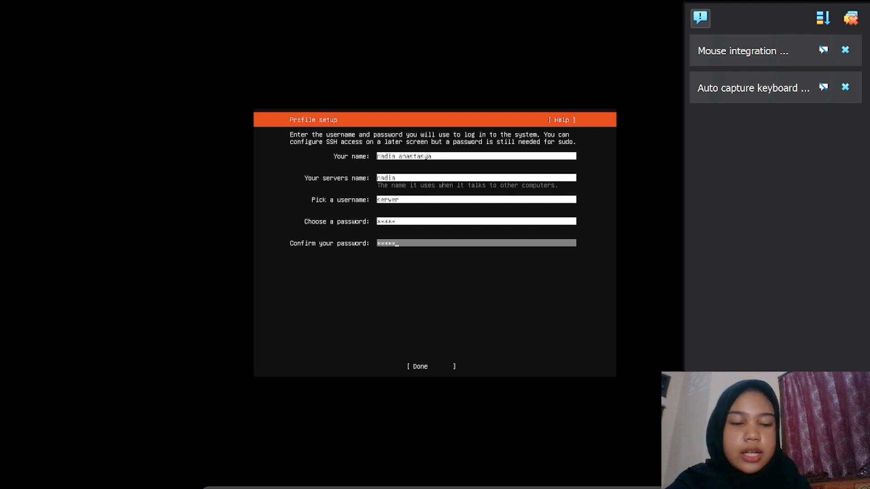
{"action": "key", "text": "Tab"}
{"action": "key", "text": "Return"}
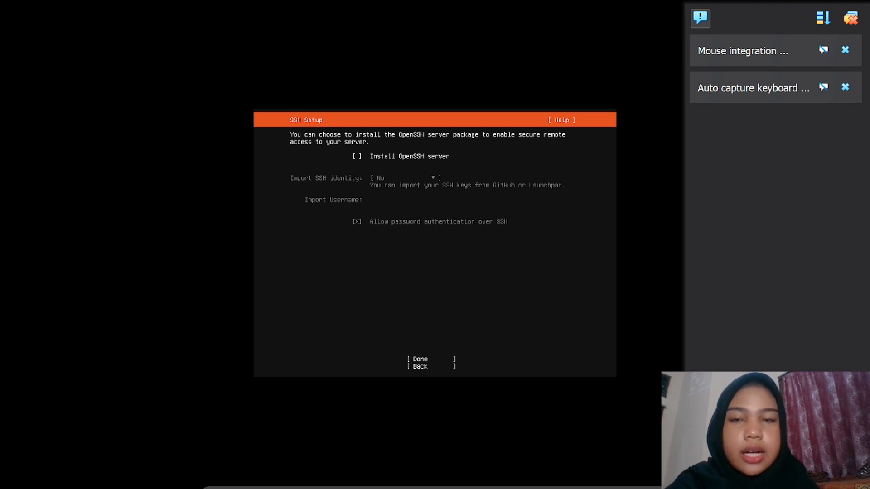
Enable OpenSSH server installation, select no featured snaps, and start the install.
{"action": "key", "text": "space"}
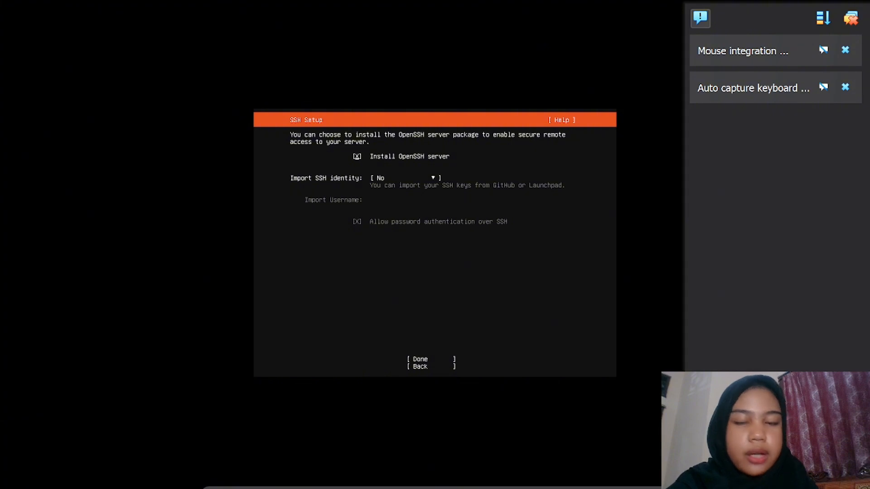
{"action": "key", "text": "Tab"}
{"action": "key", "text": "Tab"}
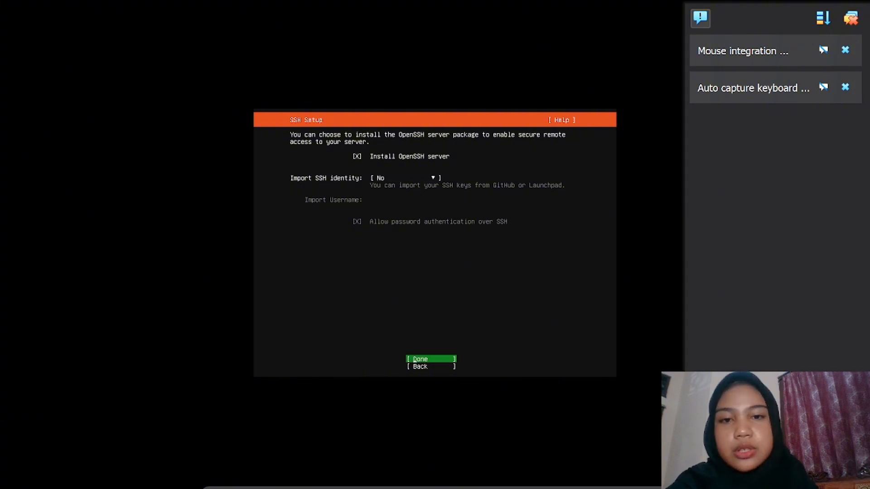
{"action": "key", "text": "Return"}
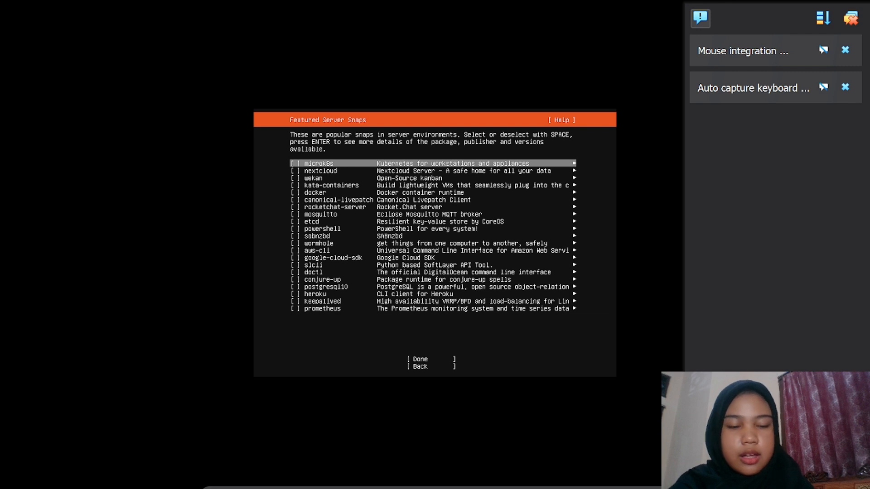
{"action": "key", "text": "Down"}
{"action": "key", "text": "Down"}
{"action": "key", "text": "Down"}
{"action": "key", "text": "Down"}
{"action": "key", "text": "Down"}
{"action": "key", "text": "Down"}
{"action": "key", "text": "Down"}
{"action": "key", "text": "Down"}
{"action": "key", "text": "Down"}
{"action": "key", "text": "Down"}
{"action": "key", "text": "Down"}
{"action": "key", "text": "Down"}
{"action": "key", "text": "Down"}
{"action": "key", "text": "Down"}
{"action": "key", "text": "Down"}
{"action": "key", "text": "Down"}
{"action": "key", "text": "Down"}
{"action": "key", "text": "Down"}
{"action": "key", "text": "Down"}
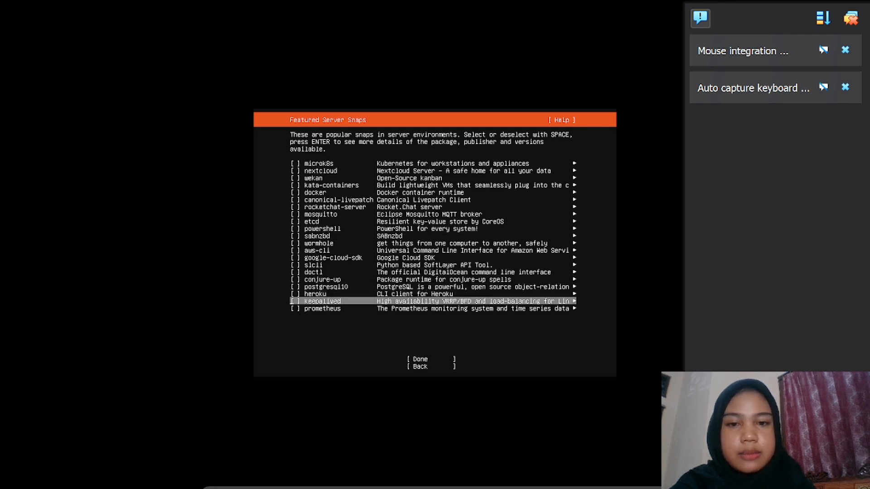
{"action": "key", "text": "Down"}
{"action": "key", "text": "Down"}
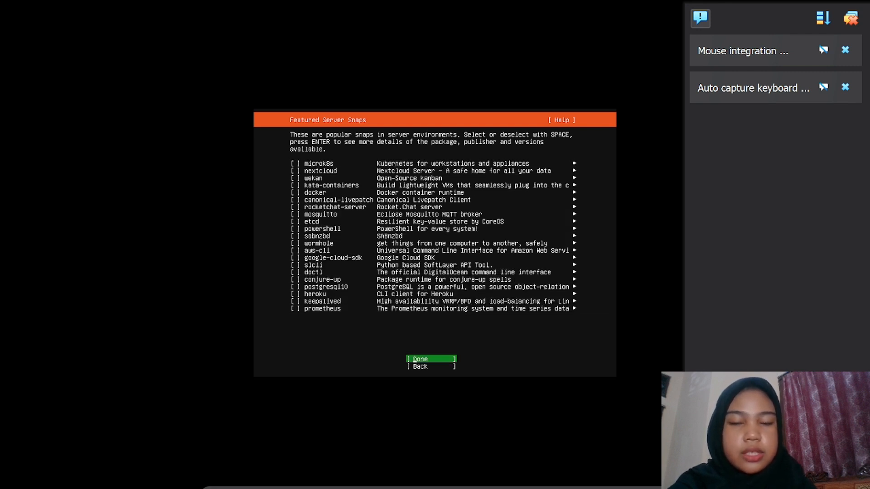
{"action": "key", "text": "Return"}
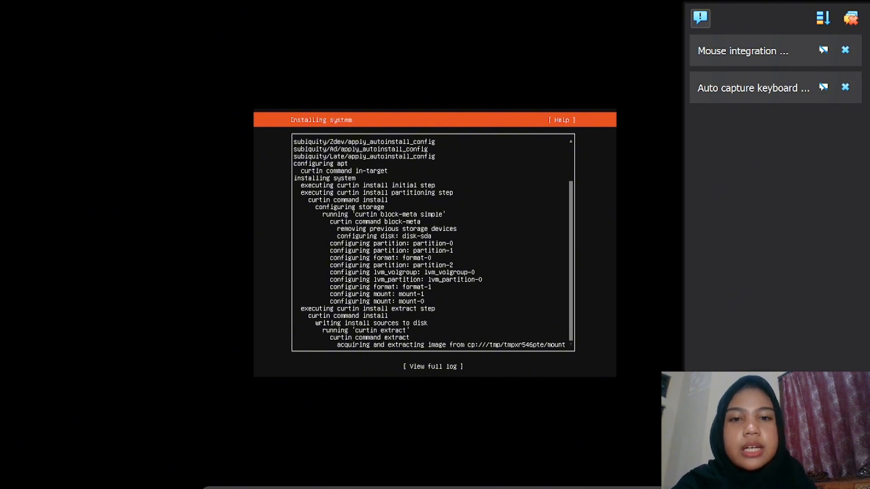
View the full installer log, close it, and let the server reboot to its login prompt.
{"action": "key", "text": "Down"}
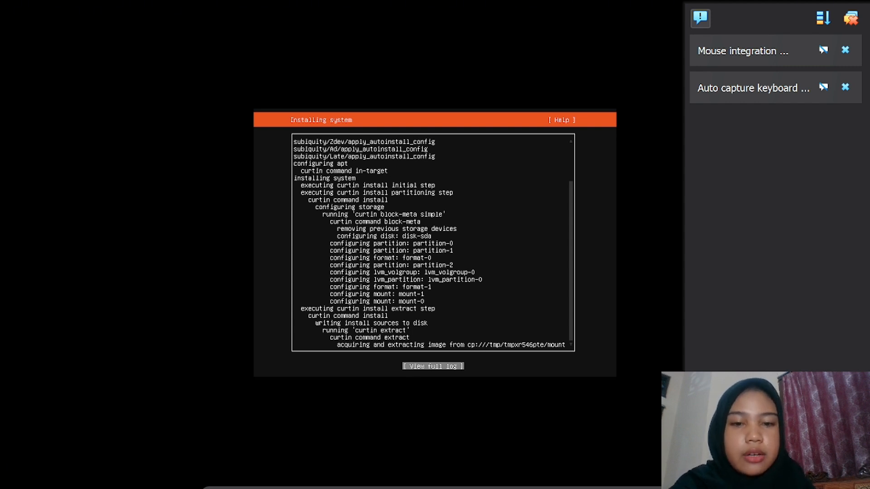
{"action": "key", "text": "Return"}
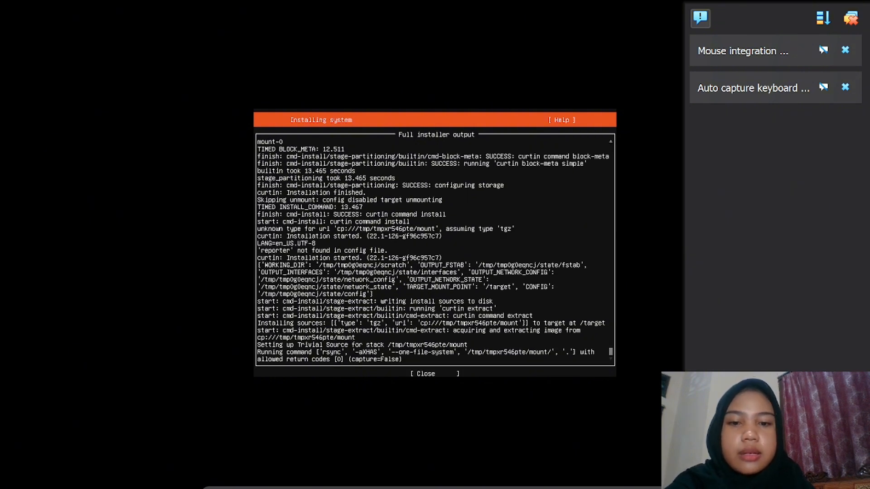
{"action": "key", "text": "Tab"}
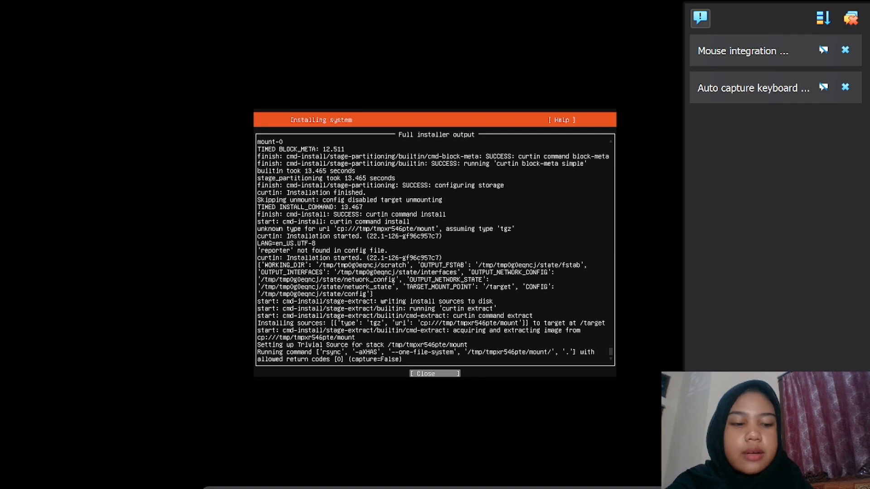
{"action": "key", "text": "Return"}
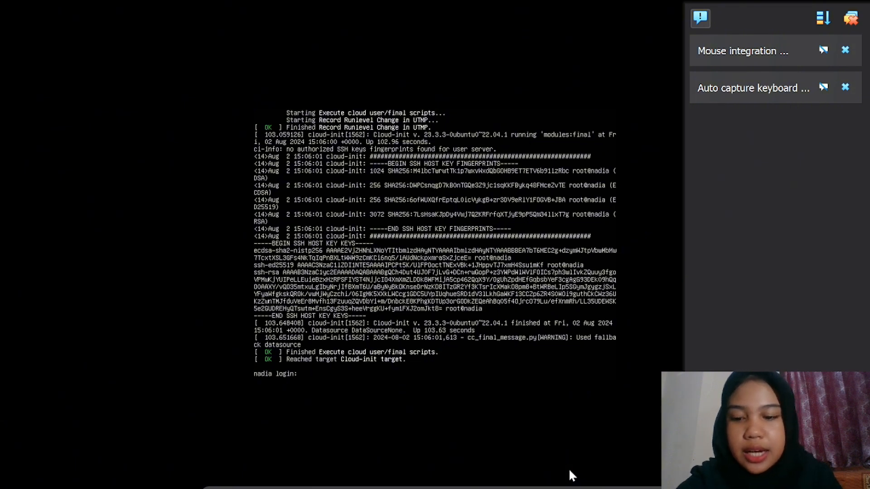
Sign in at the console as user 'server' with its password.
{"action": "type", "text": "server"}
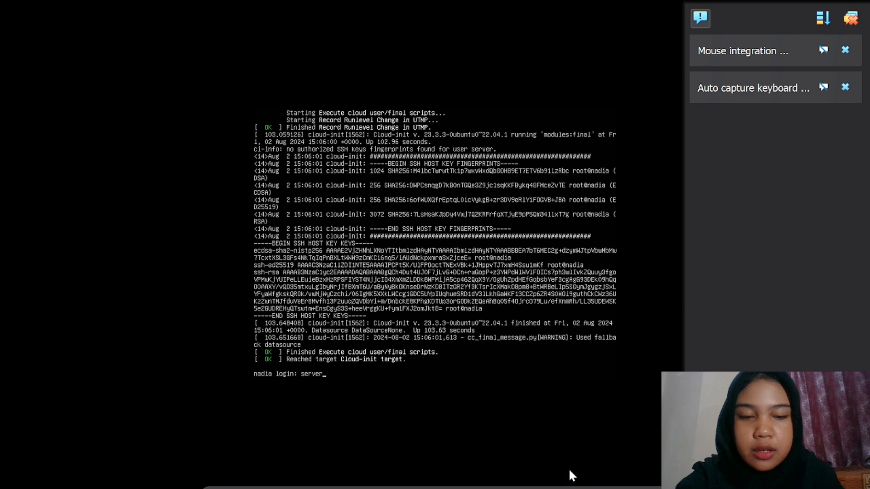
{"action": "key", "text": "Return"}
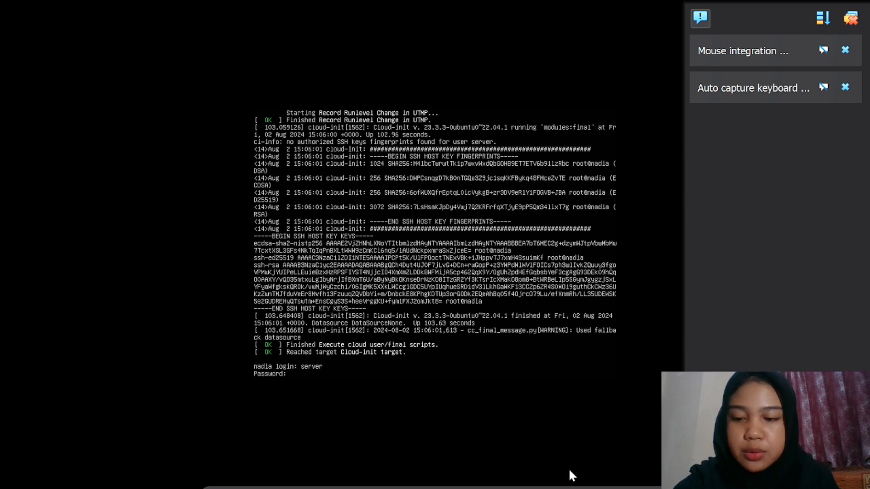
{"action": "key", "text": "Return"}
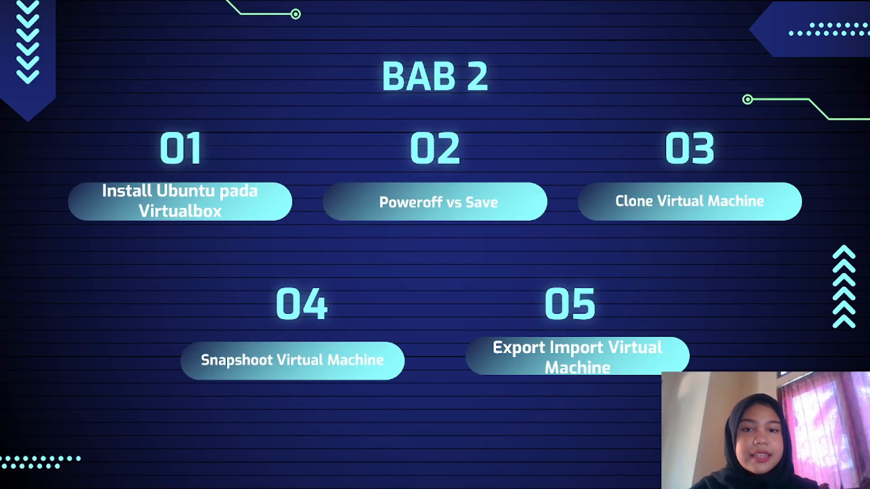
Advance the slideshow to the SNAPSHOOT slide.
{"action": "left_click", "coordinate": [282, 319]}
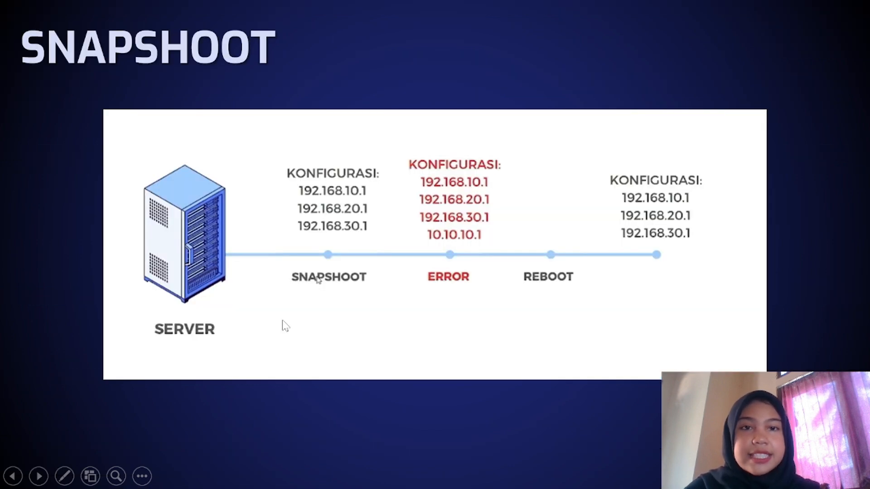
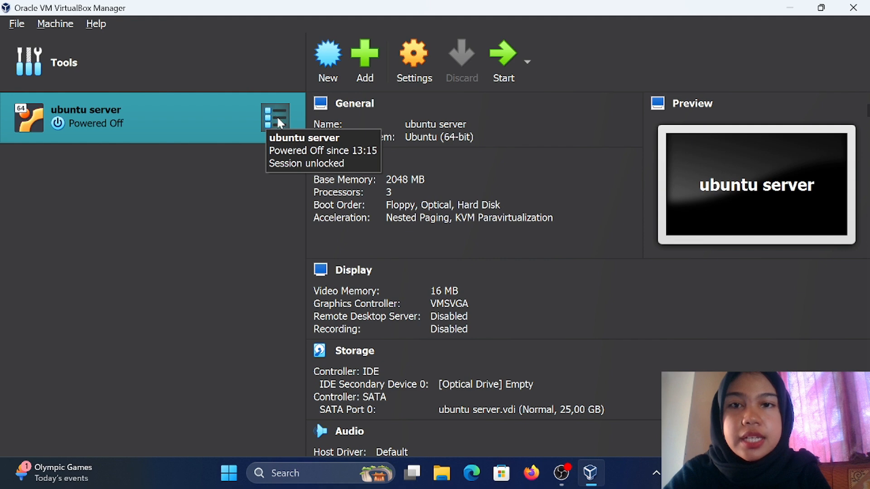
Take a snapshot of the powered-off ubuntu server VM, replacing the default name with a custom one.
{"action": "left_click", "coordinate": [280, 124]}
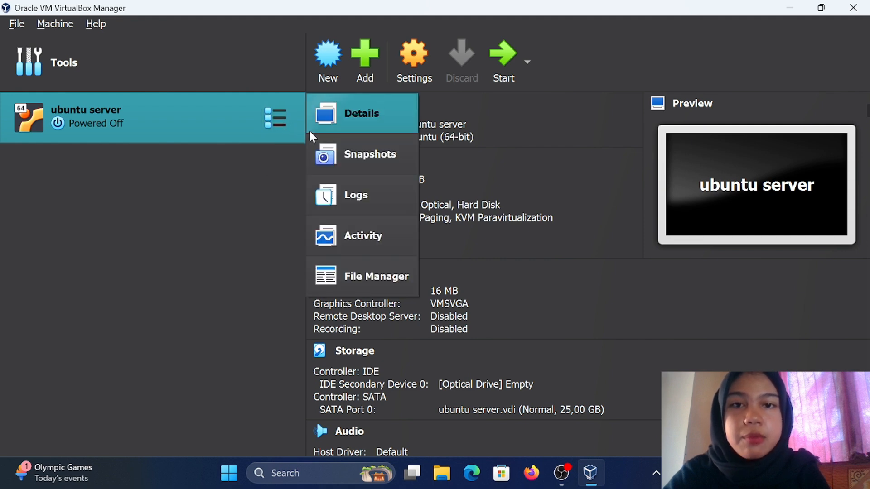
{"action": "left_click", "coordinate": [354, 157]}
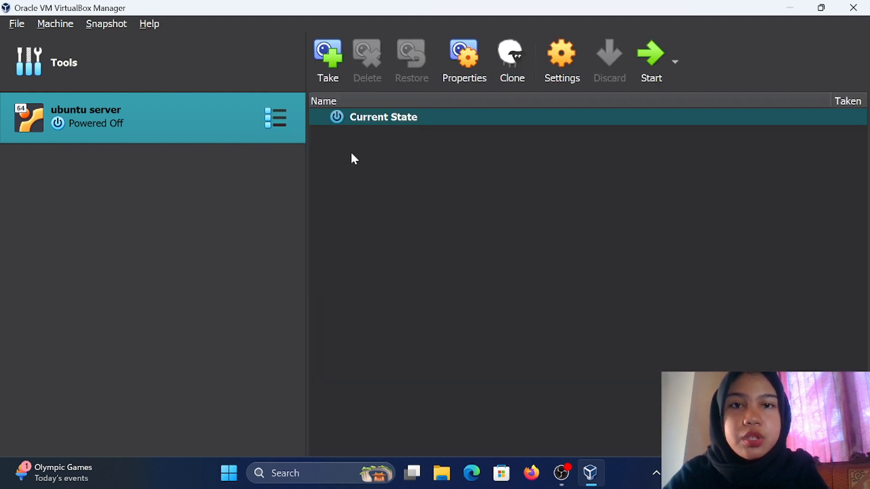
{"action": "left_click", "coordinate": [332, 68]}
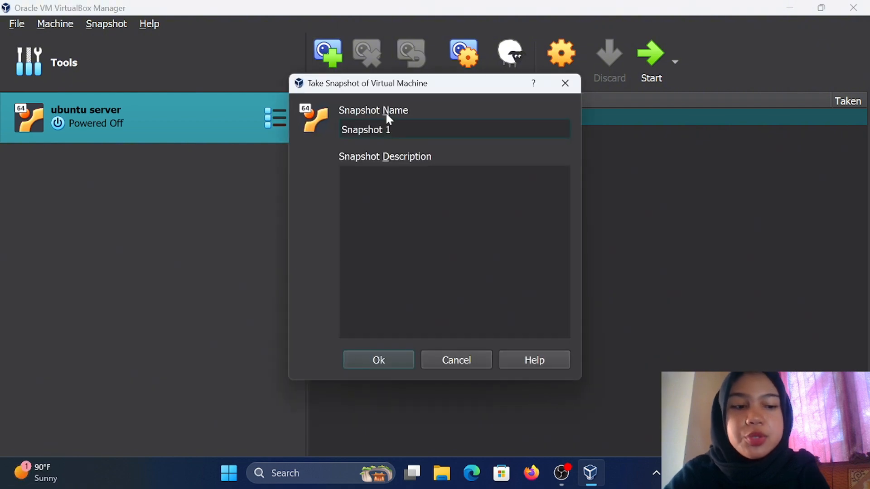
{"action": "key", "text": "BackSpace"}
{"action": "key", "text": "BackSpace"}
{"action": "key", "text": "BackSpace"}
{"action": "key", "text": "BackSpace"}
{"action": "key", "text": "BackSpace"}
{"action": "key", "text": "BackSpace"}
{"action": "key", "text": "BackSpace"}
{"action": "key", "text": "BackSpace"}
{"action": "key", "text": "BackSpace"}
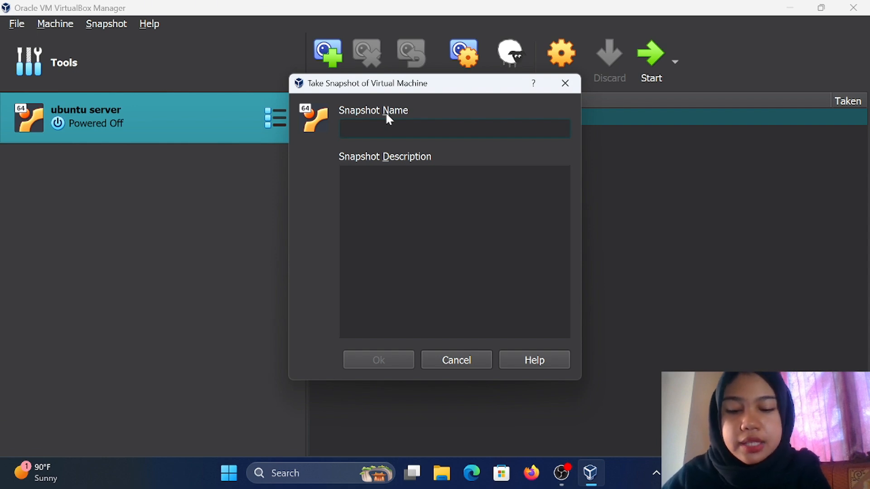
{"action": "type", "text": "nadiaanastasya"}
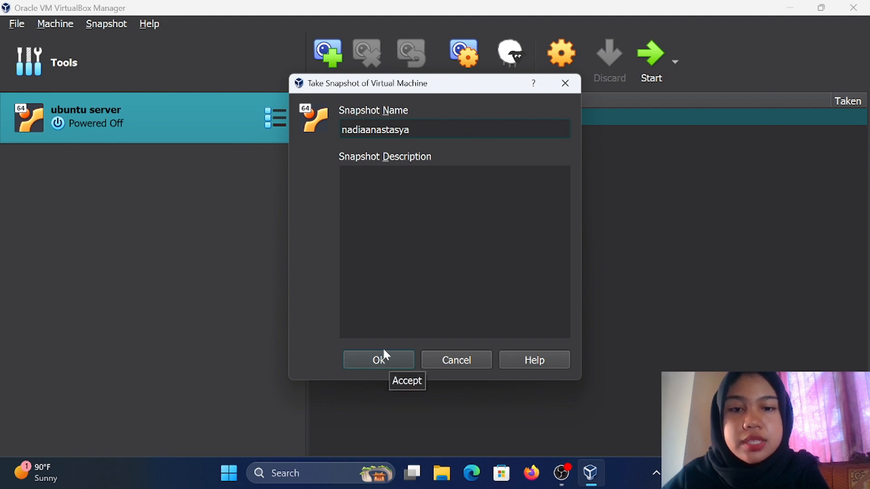
{"action": "left_click", "coordinate": [383, 363]}
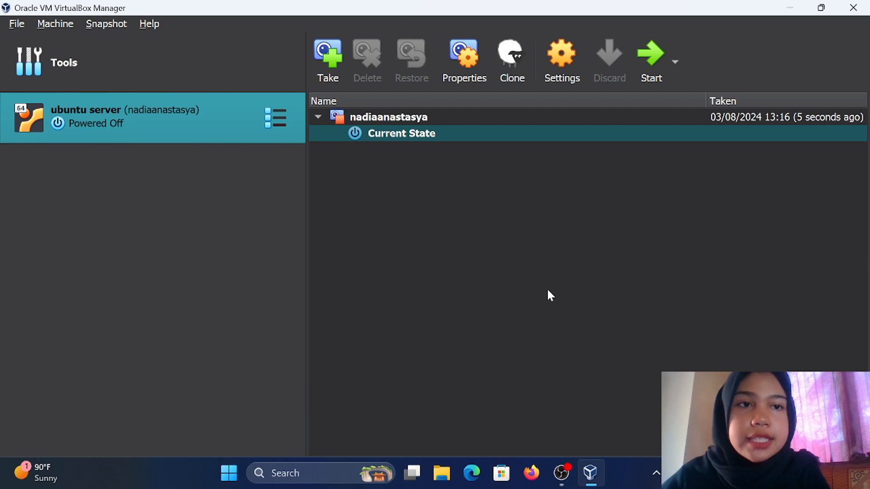
Boot ubuntu server and log in at the console as 'server' with its password.
{"action": "left_click", "coordinate": [660, 46]}
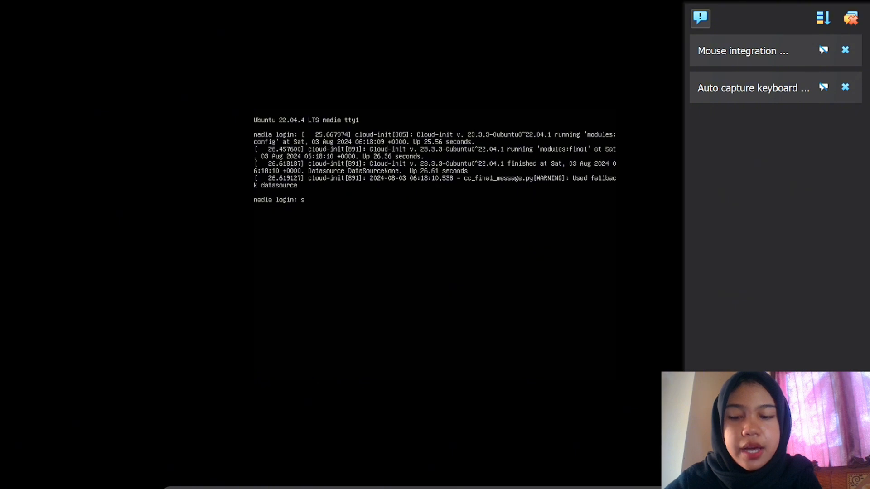
{"action": "type", "text": "erver"}
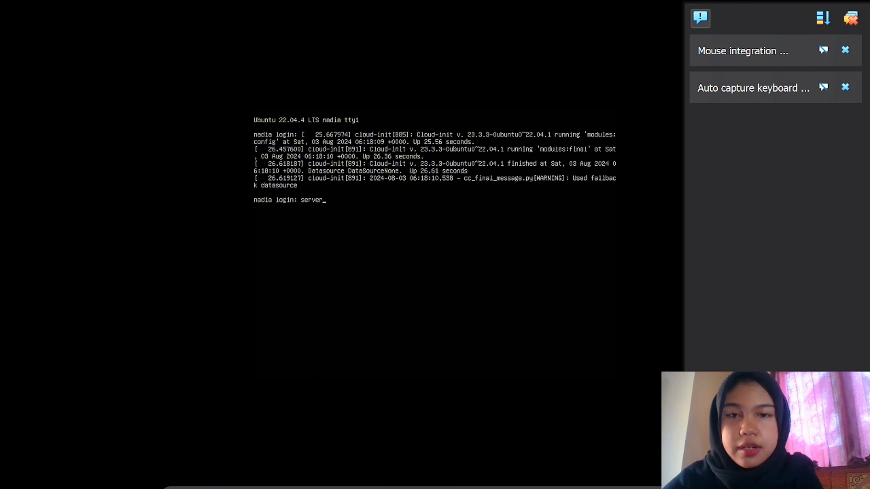
{"action": "key", "text": "Return"}
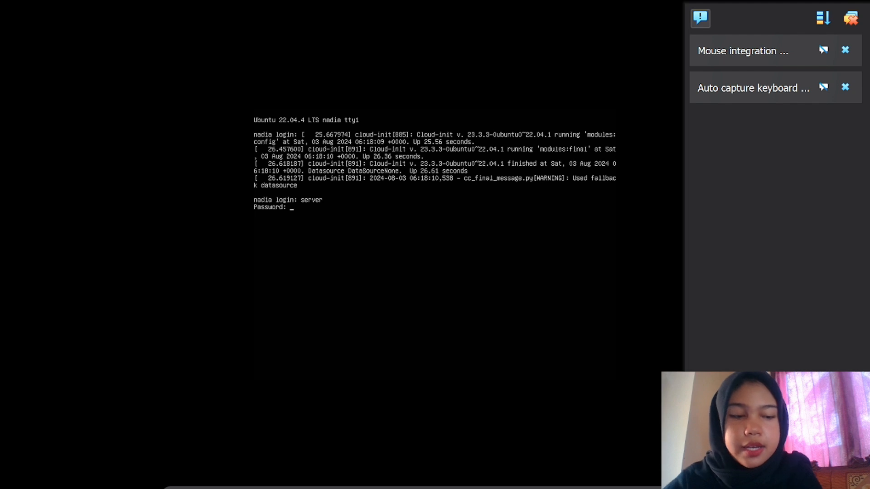
{"action": "key", "text": "Return"}
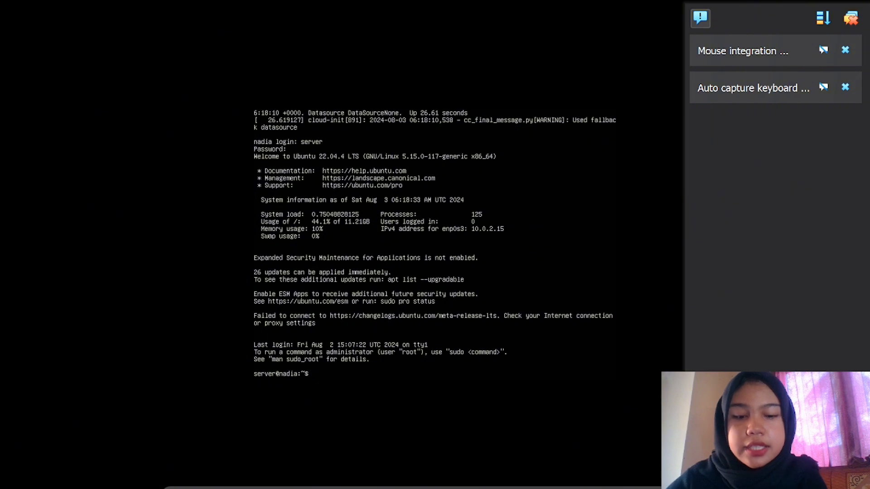
Run ls, touch a.txt, b.txt and c.txt, then ls again to see them listed.
{"action": "type", "text": "ls"}
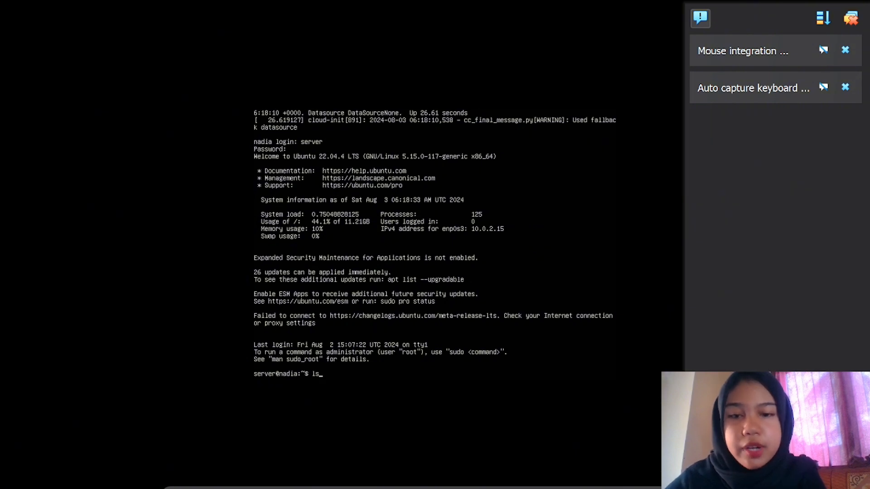
{"action": "key", "text": "Return"}
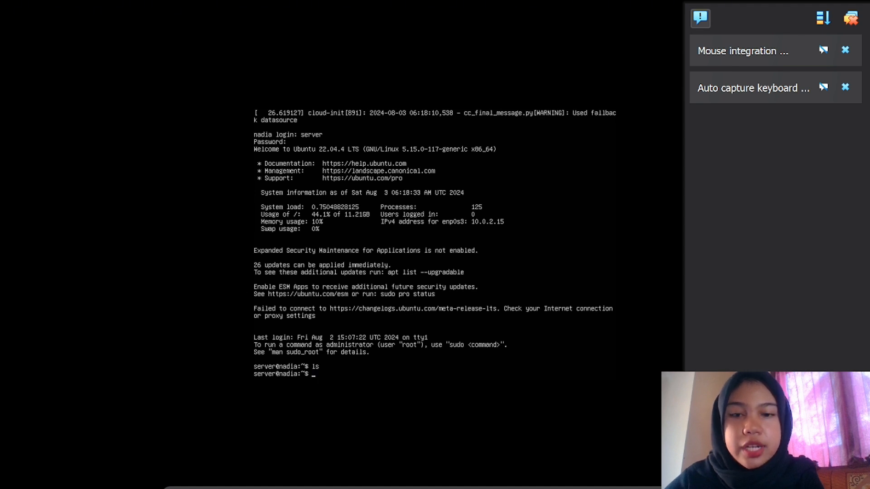
{"action": "type", "text": "touch"}
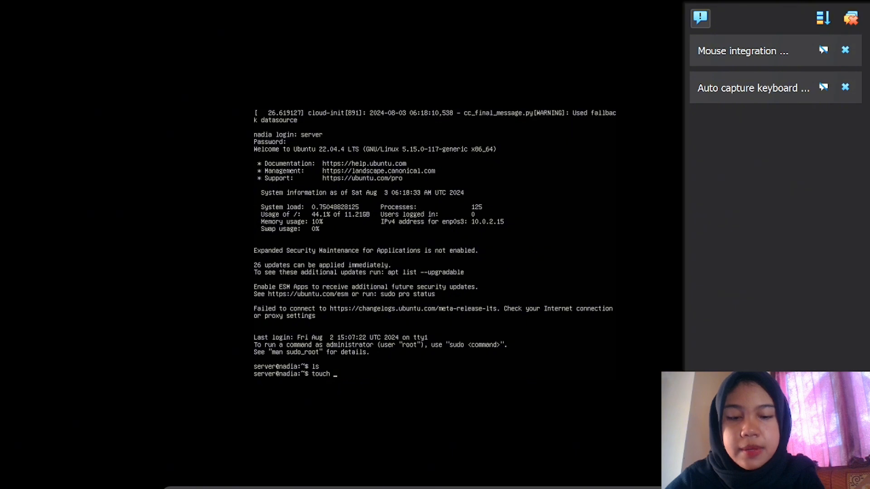
{"action": "type", "text": " a"}
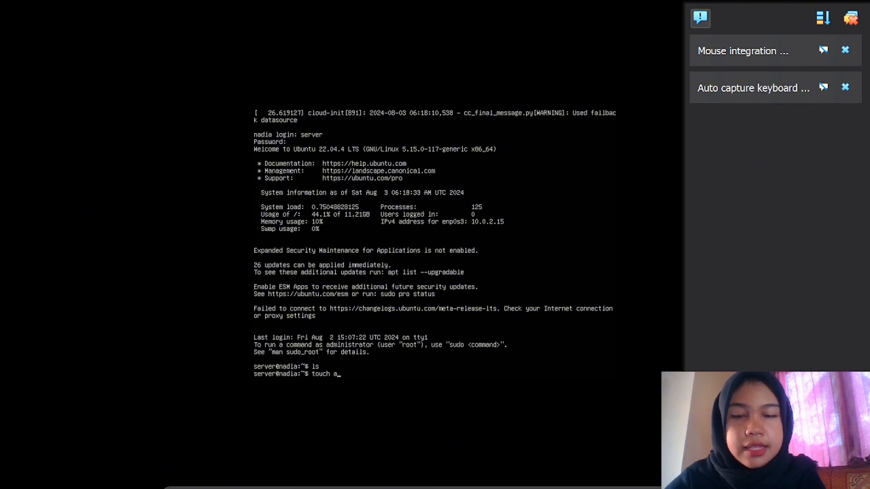
{"action": "type", "text": ".txt"}
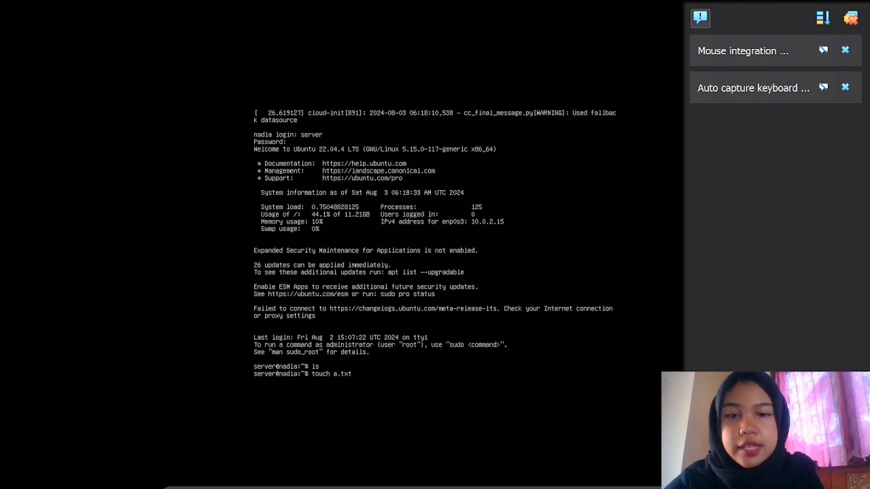
{"action": "key", "text": "Return"}
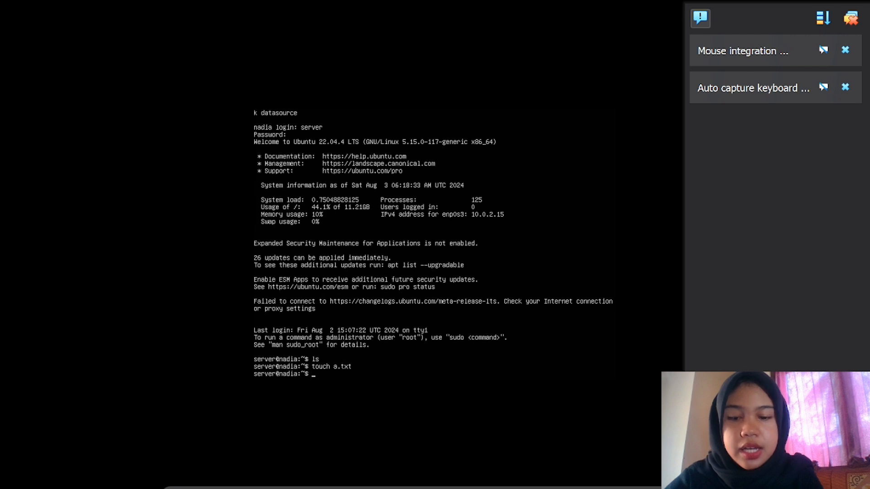
{"action": "type", "text": "touch b"}
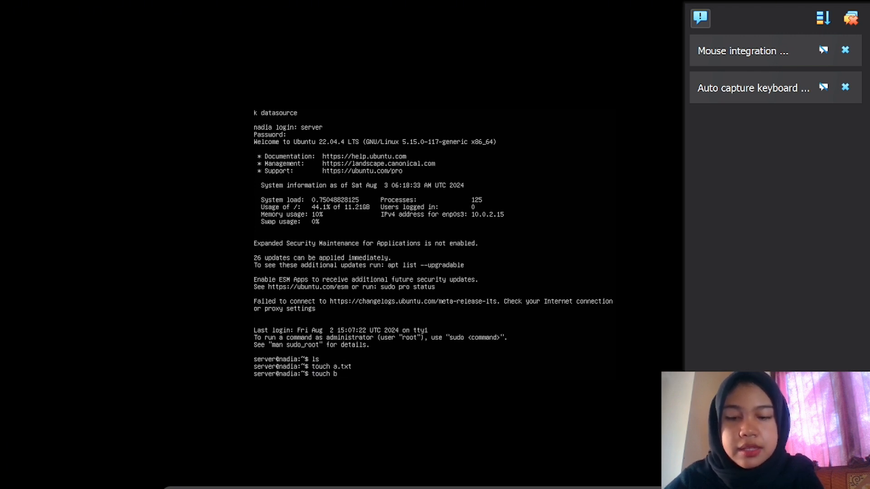
{"action": "type", "text": ".txt"}
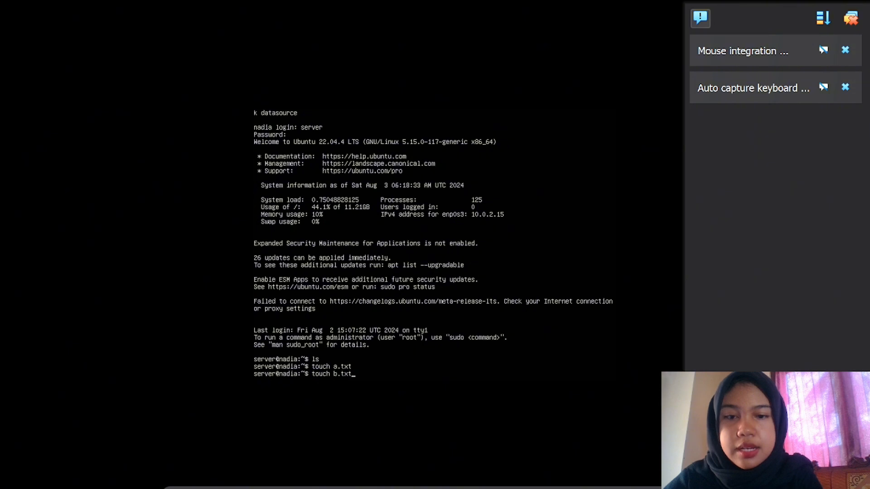
{"action": "key", "text": "Return"}
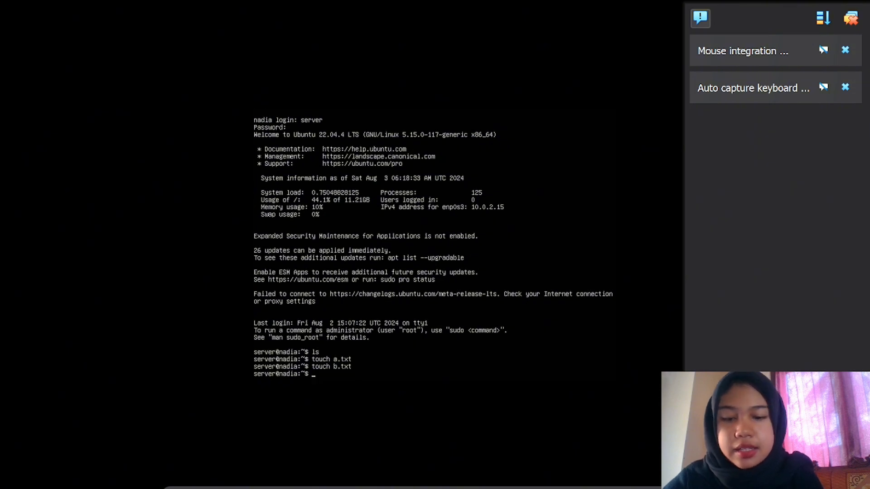
{"action": "type", "text": "touch c"}
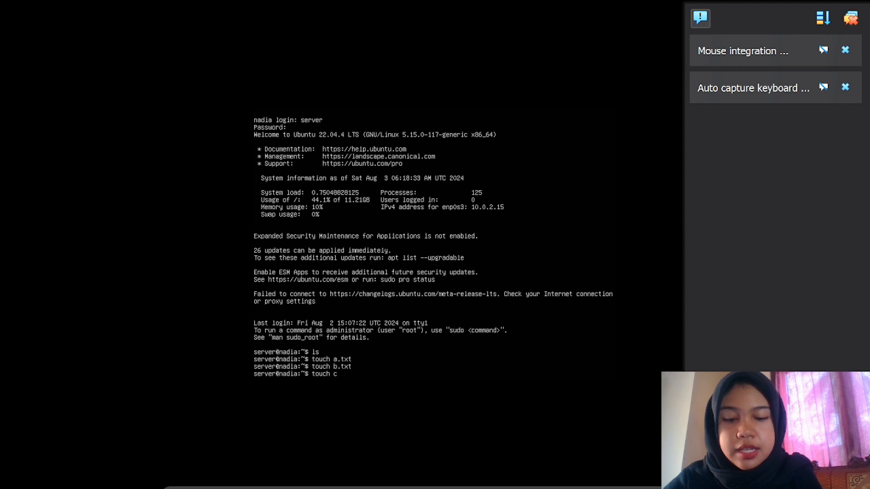
{"action": "type", "text": ".txt"}
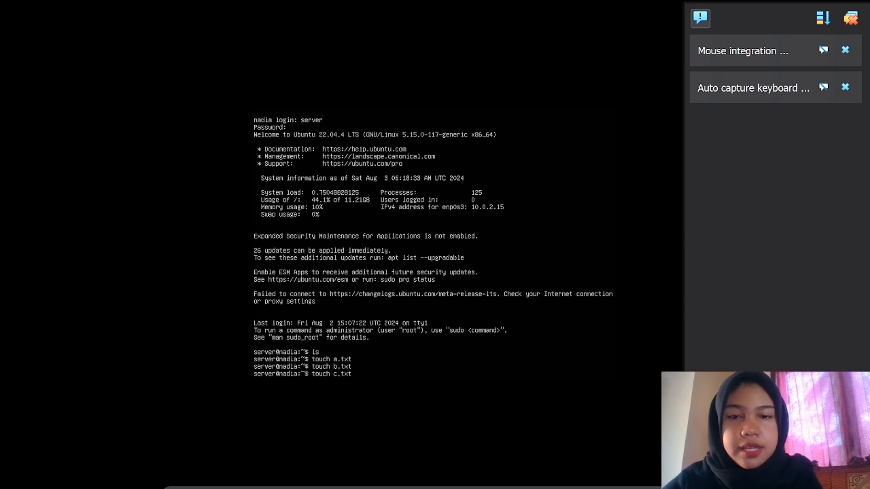
{"action": "key", "text": "Return"}
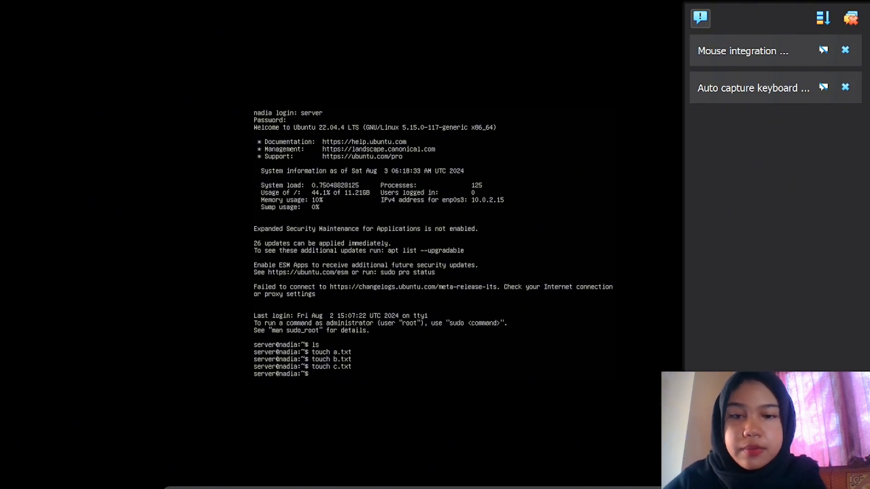
{"action": "type", "text": "ls"}
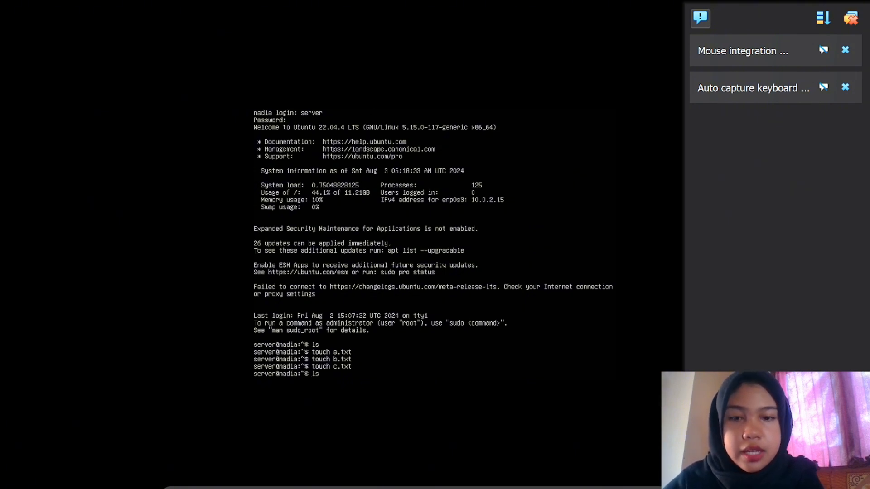
{"action": "key", "text": "Return"}
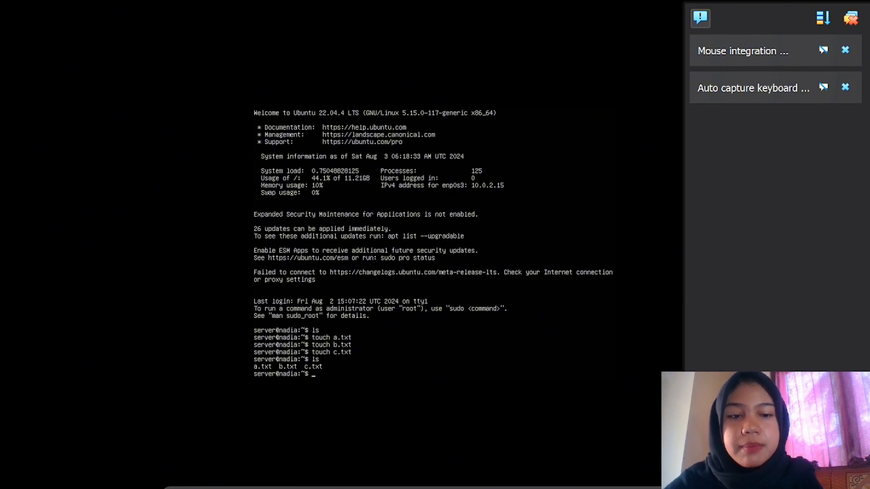
{"action": "mouse_move", "coordinate": [597, 485]}
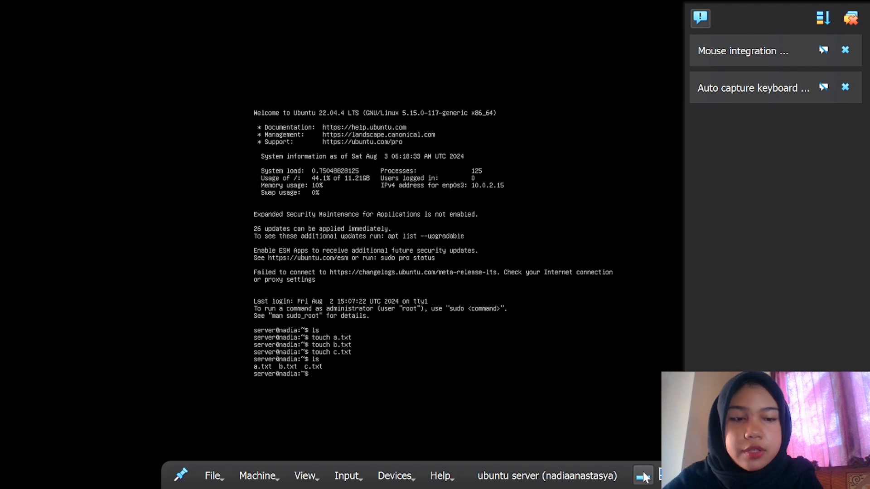
Power off the ubuntu server VM from the mini toolbar's close options.
{"action": "left_click", "coordinate": [688, 475]}
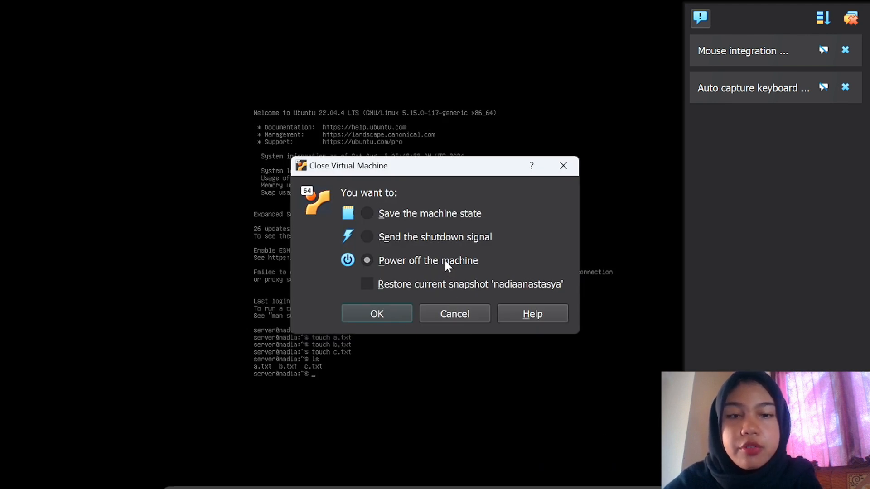
{"action": "left_click", "coordinate": [371, 313]}
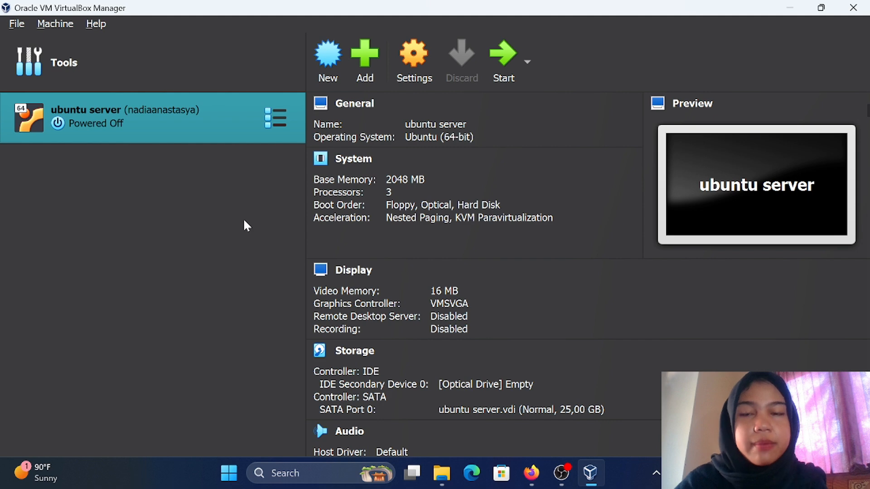
Switch ubuntu server to its Snapshots view, listing the 13:16 snapshot and changed Current State.
{"action": "left_click", "coordinate": [271, 129]}
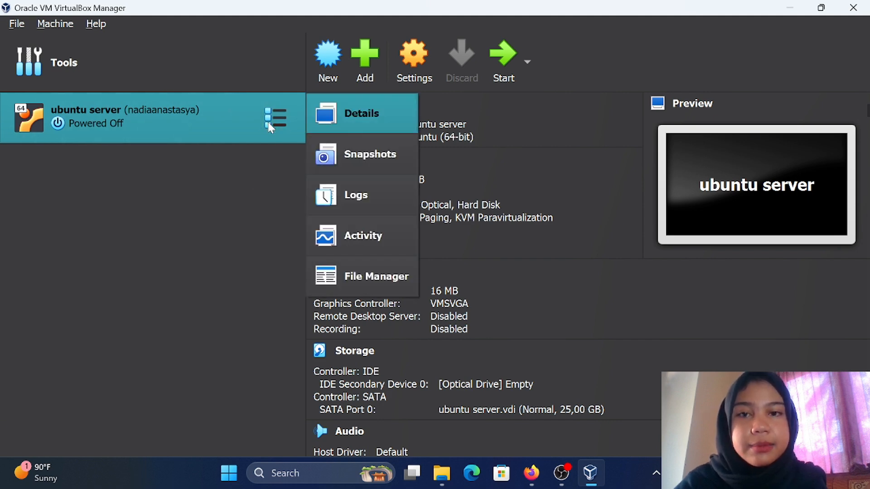
{"action": "left_click", "coordinate": [345, 153]}
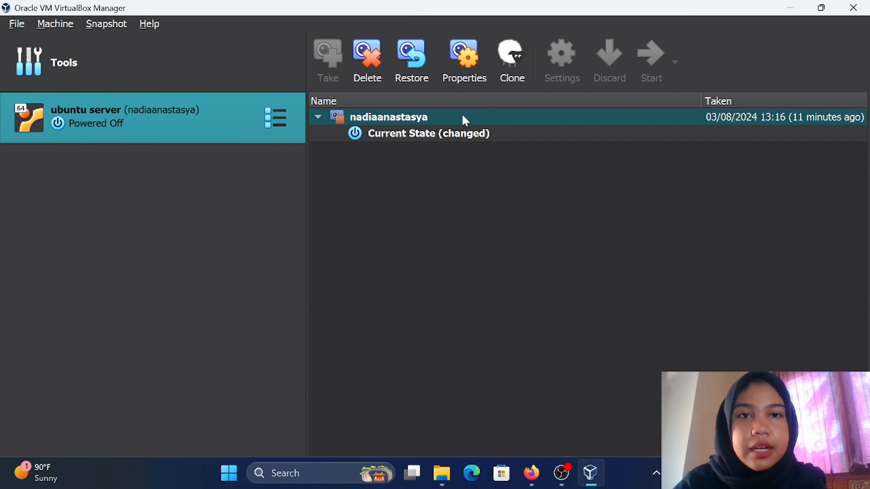
Restore the 13:16 snapshot without saving a snapshot of the current state.
{"action": "left_click", "coordinate": [413, 64]}
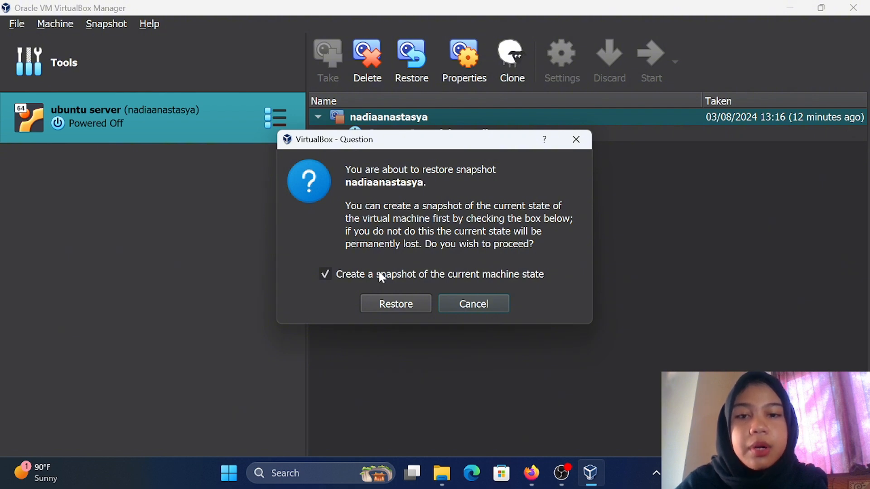
{"action": "left_click", "coordinate": [326, 273]}
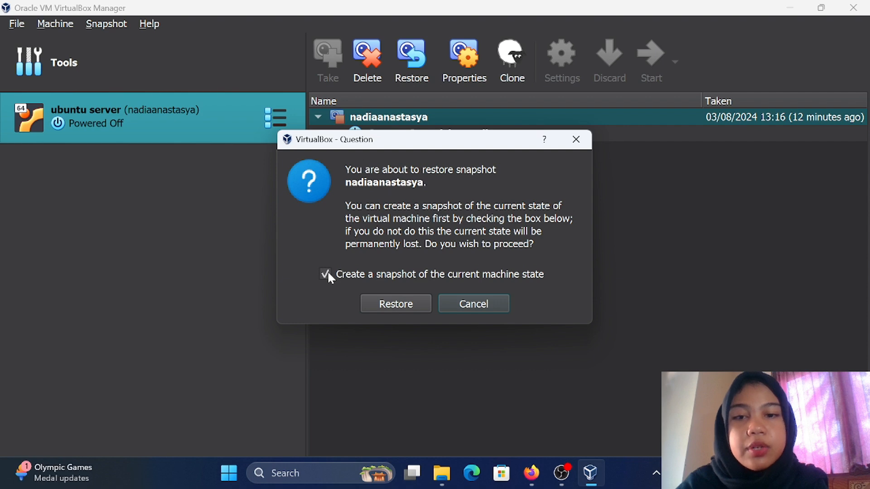
{"action": "left_click", "coordinate": [402, 305]}
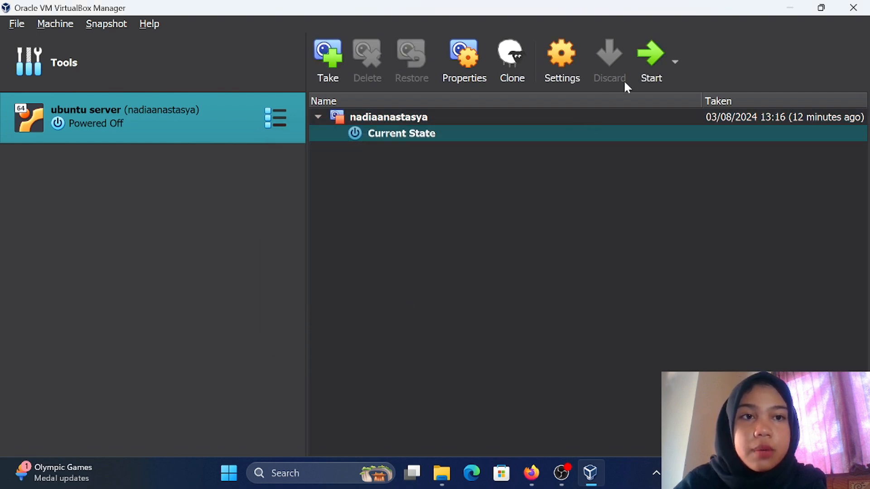
Start the restored VM and let it boot to the Ubuntu 22.04.4 LTS login prompt.
{"action": "left_click", "coordinate": [656, 52]}
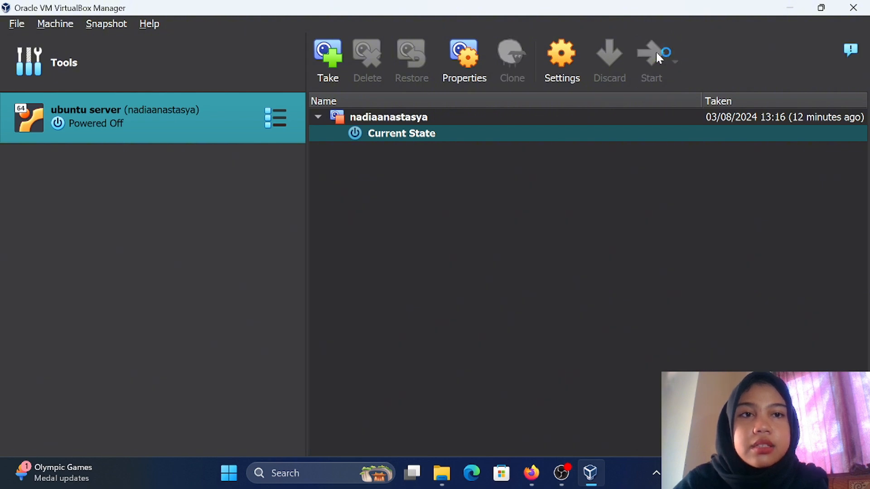
{"action": "left_click", "coordinate": [656, 52]}
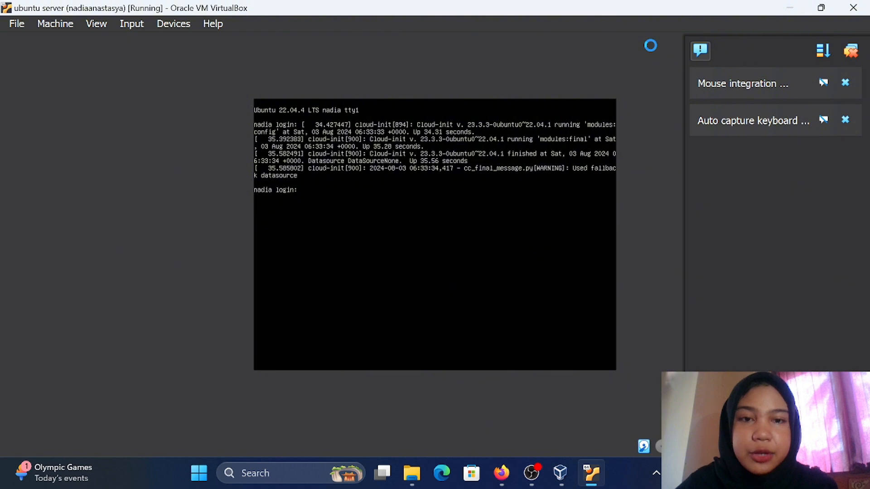
Log in as 'server' on the restored VM and run ls to list the home folder.
{"action": "type", "text": "se"}
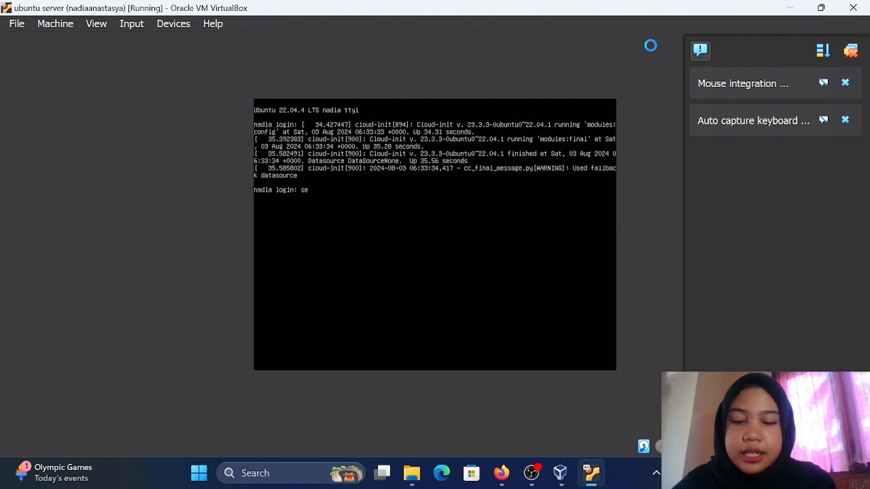
{"action": "type", "text": "rver"}
{"action": "key", "text": "Return"}
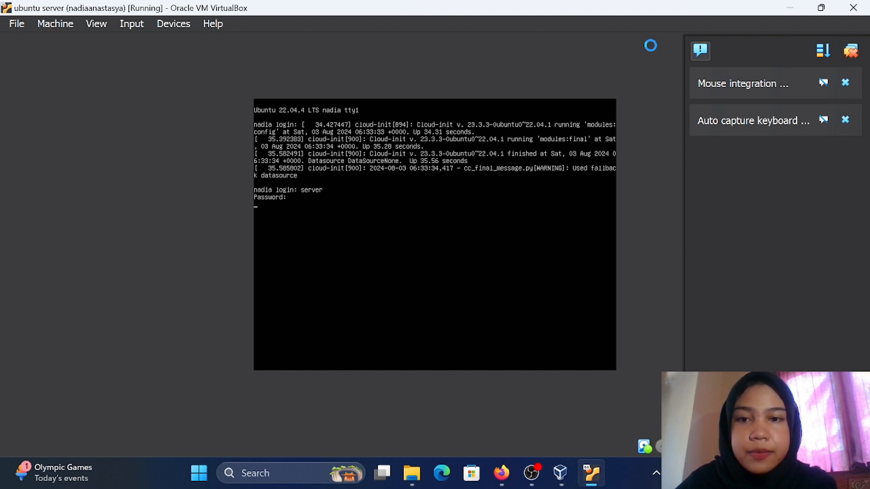
{"action": "key", "text": "Return"}
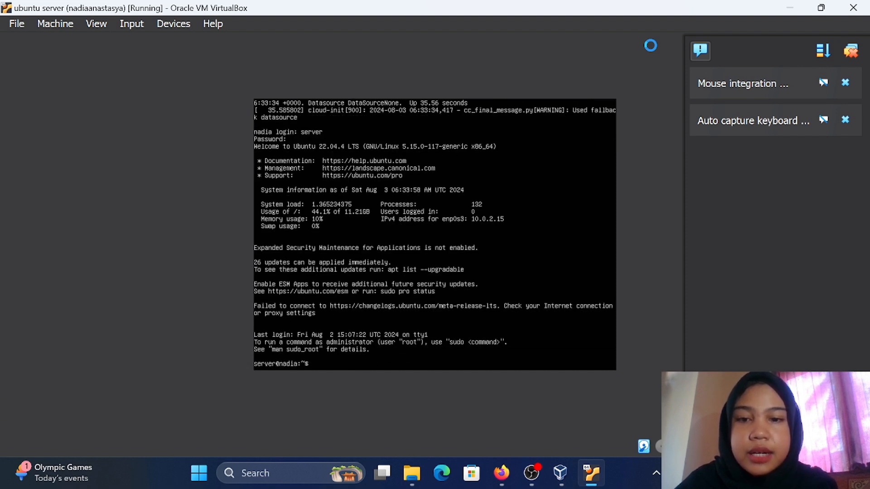
{"action": "type", "text": "ls"}
{"action": "key", "text": "Return"}
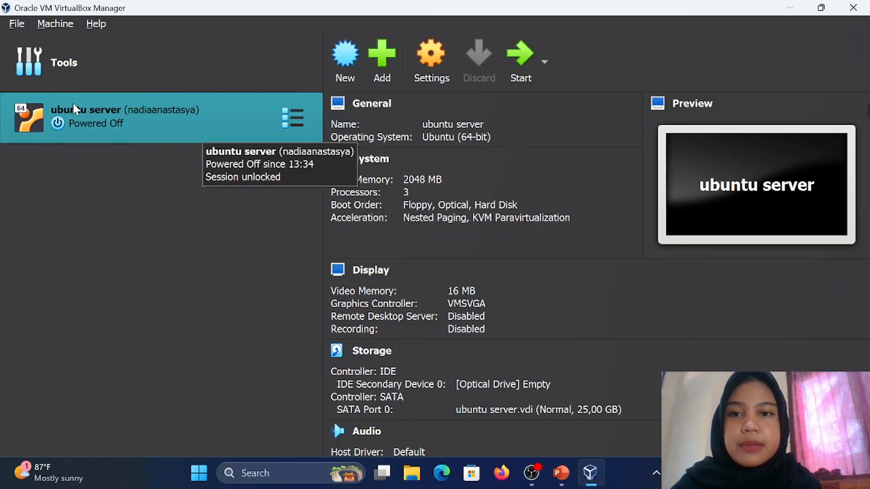
Start cloning ubuntu server as 'ubuntu server Clone' with drive D: as its destination path.
{"action": "right_click", "coordinate": [216, 132]}
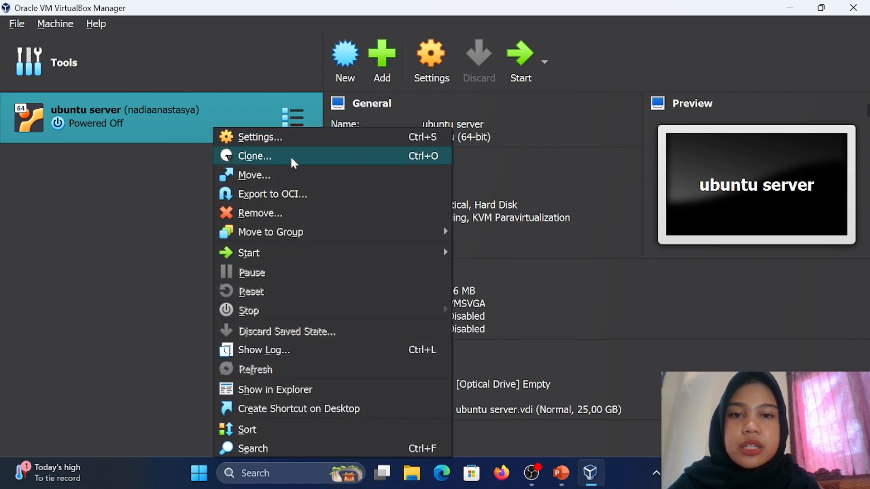
{"action": "left_click", "coordinate": [342, 155]}
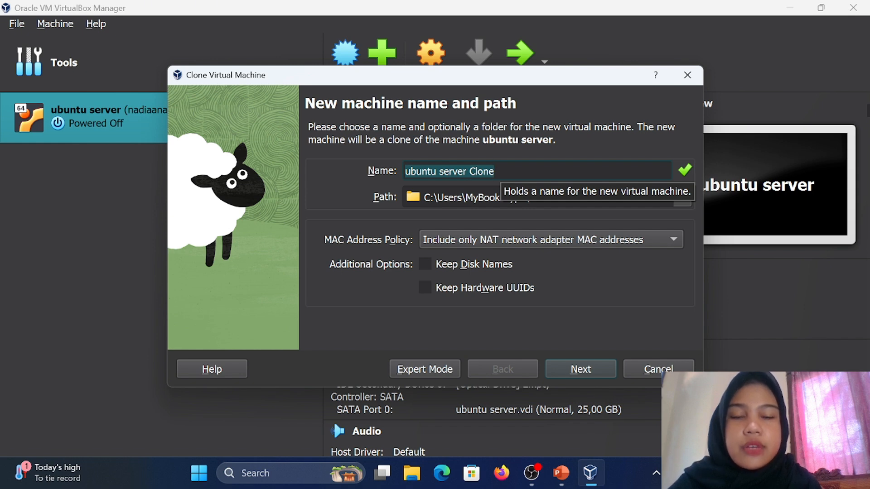
{"action": "left_click", "coordinate": [461, 198]}
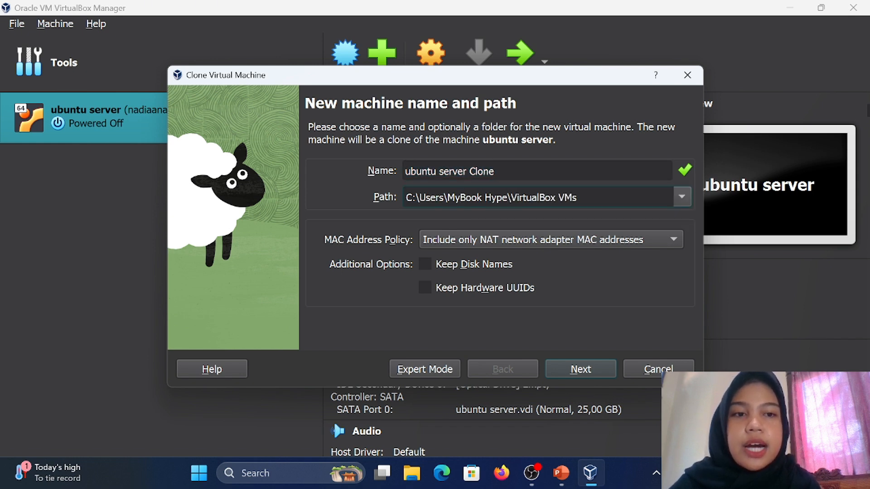
{"action": "left_click", "coordinate": [682, 196]}
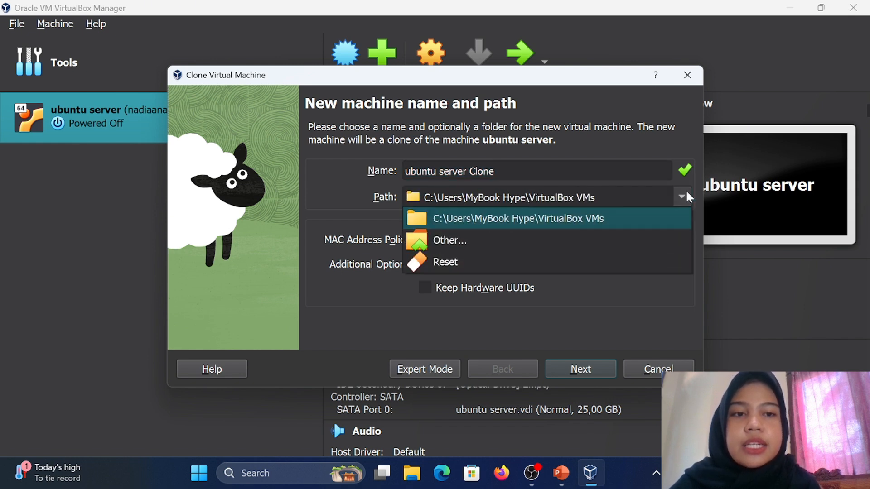
{"action": "left_click", "coordinate": [582, 247]}
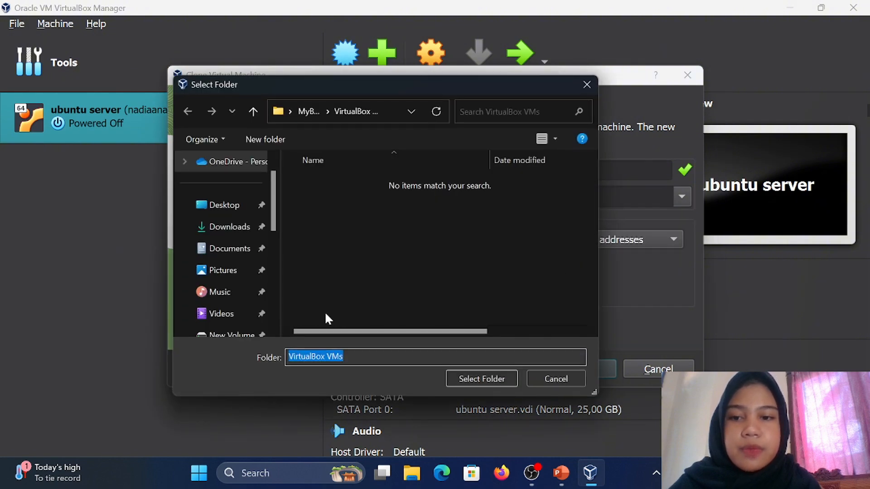
{"action": "left_click", "coordinate": [263, 329]}
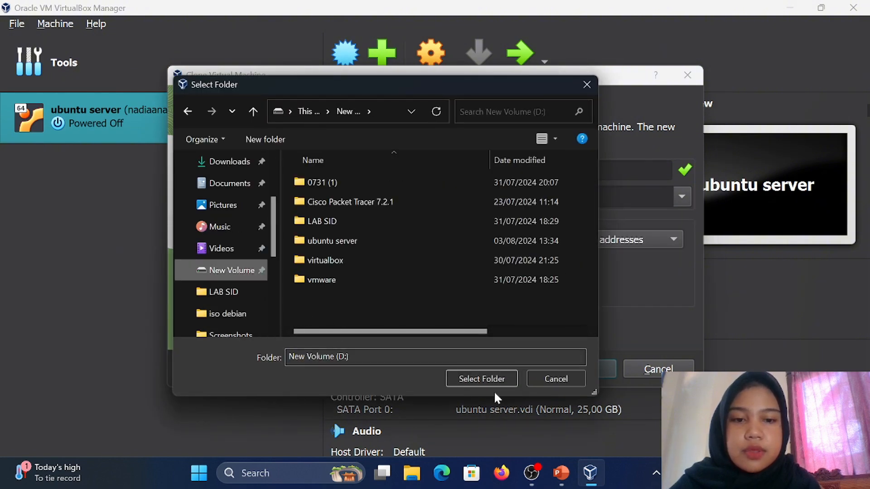
{"action": "left_click", "coordinate": [491, 376]}
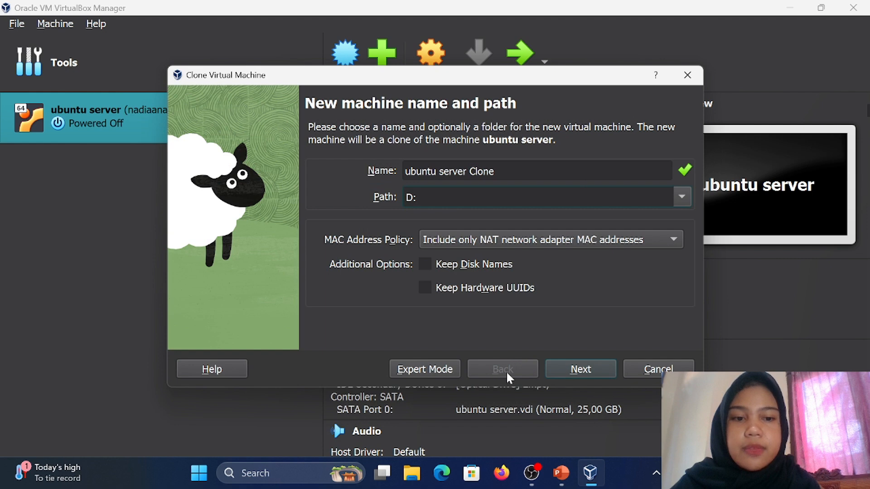
Choose Full clone of the current machine state only and create the clone.
{"action": "left_click", "coordinate": [582, 369]}
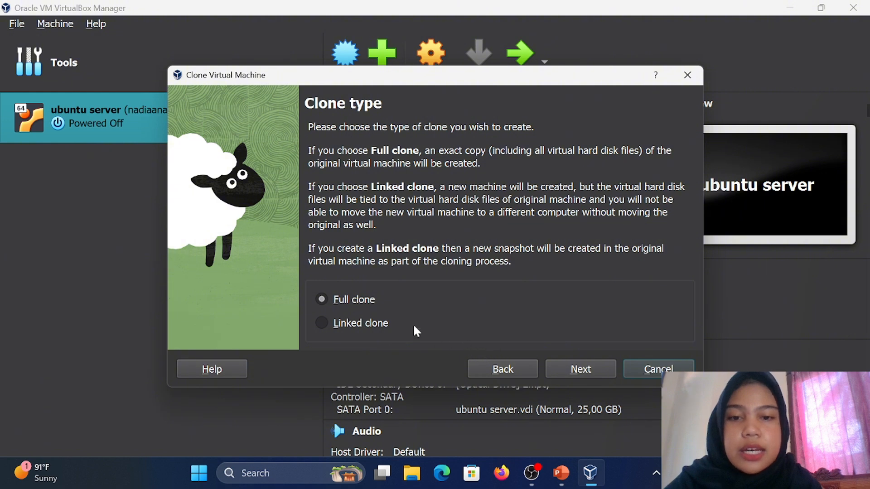
{"action": "left_click", "coordinate": [577, 367]}
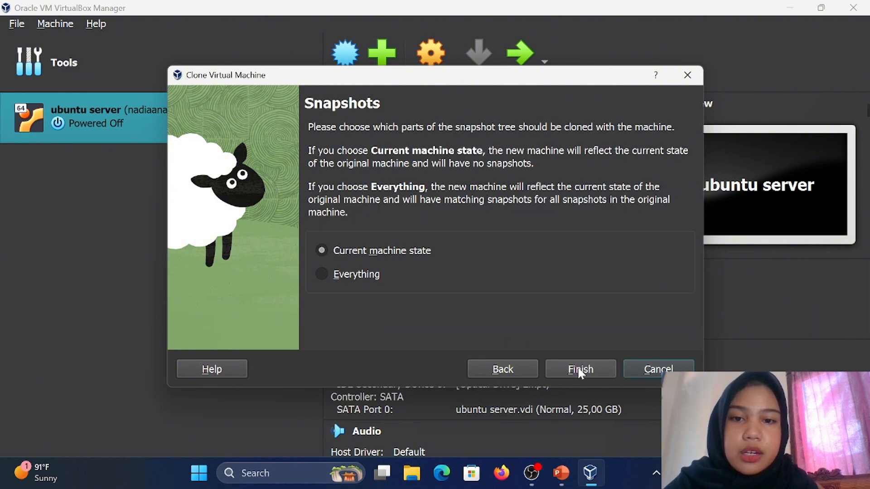
{"action": "left_click", "coordinate": [569, 368]}
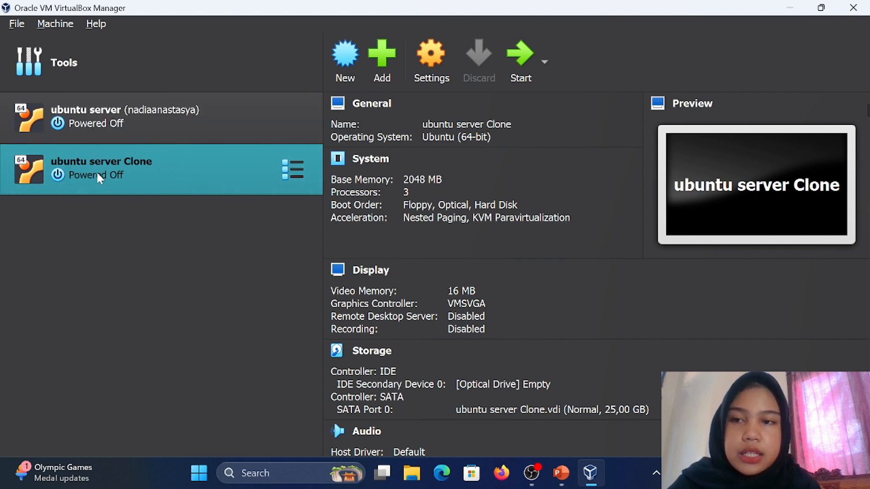
Start ubuntu server Clone and log in at its console with the username and password.
{"action": "left_click", "coordinate": [523, 64]}
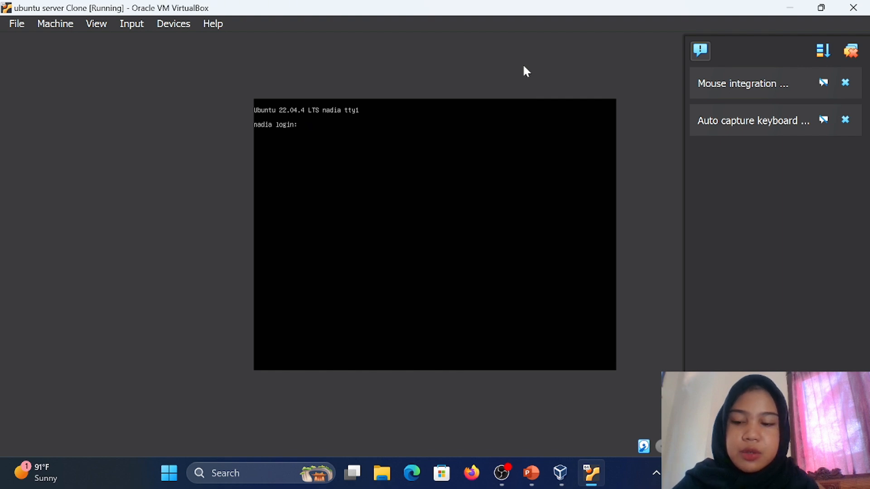
{"action": "type", "text": "se"}
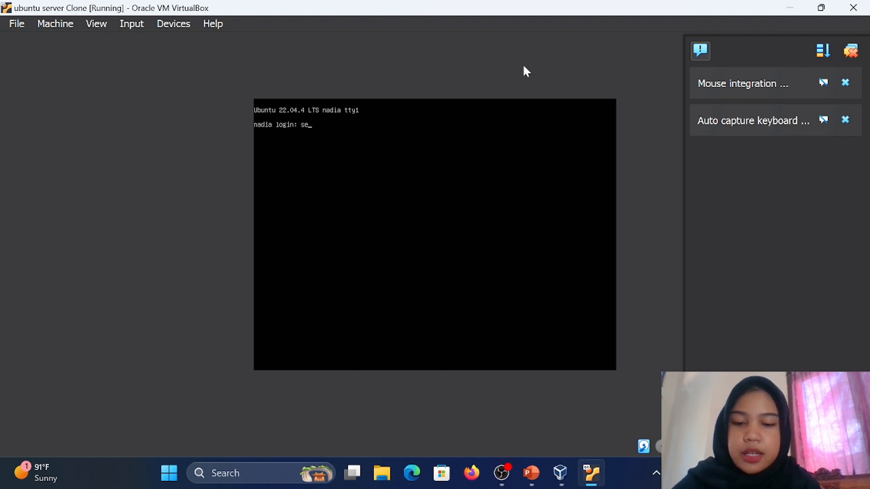
{"action": "type", "text": "rver"}
{"action": "key", "text": "Return"}
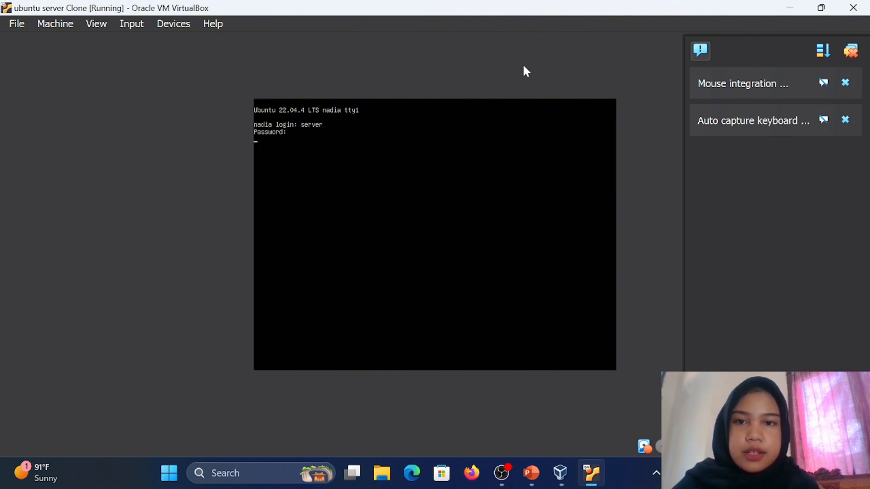
{"action": "key", "text": "Return"}
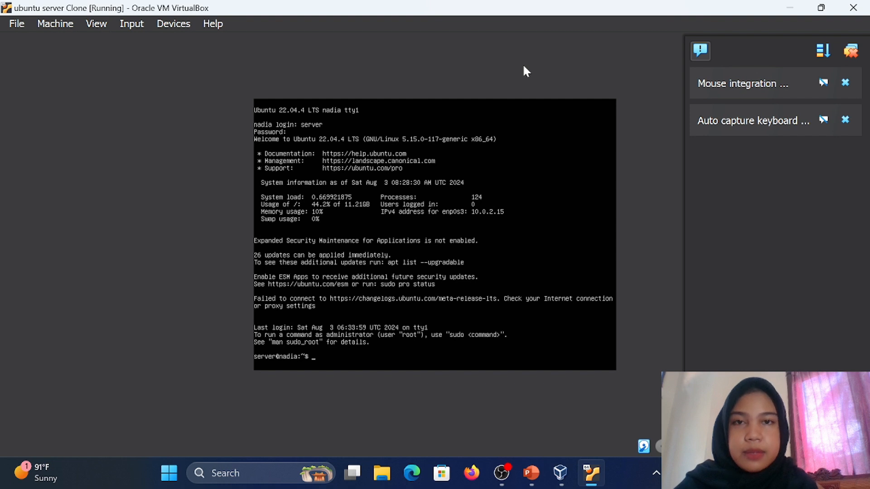